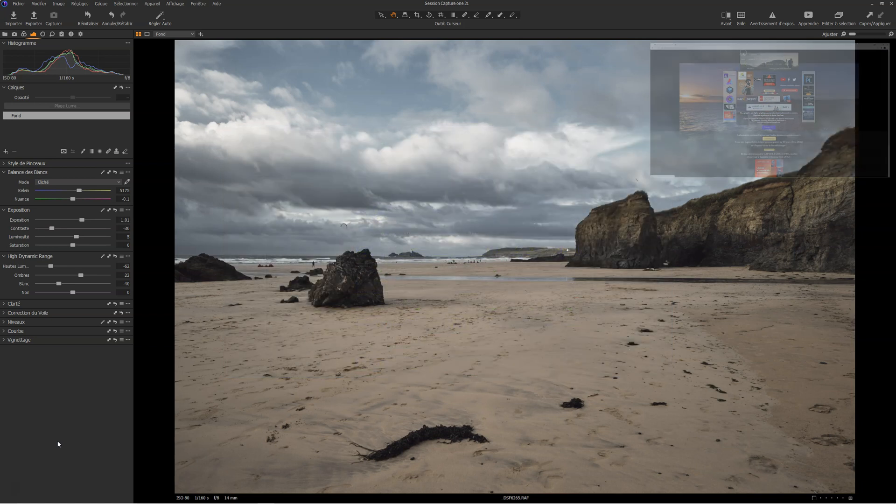
right_click(107, 33)
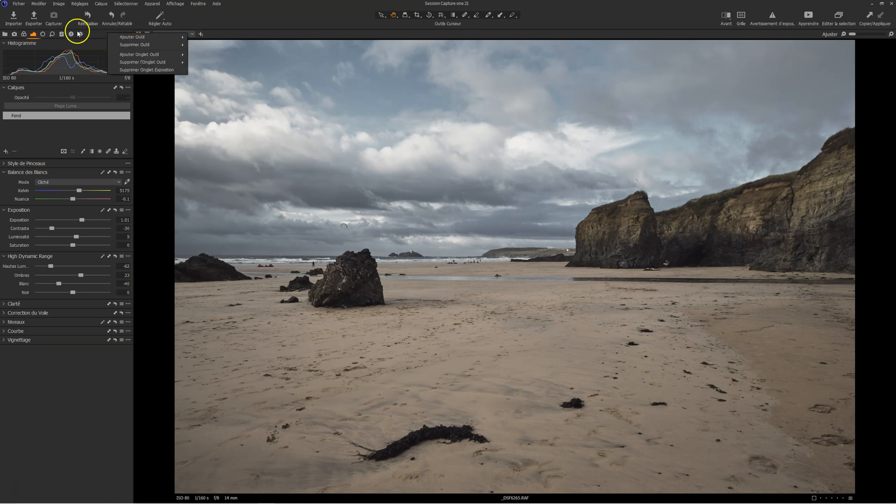
left_click(89, 32)
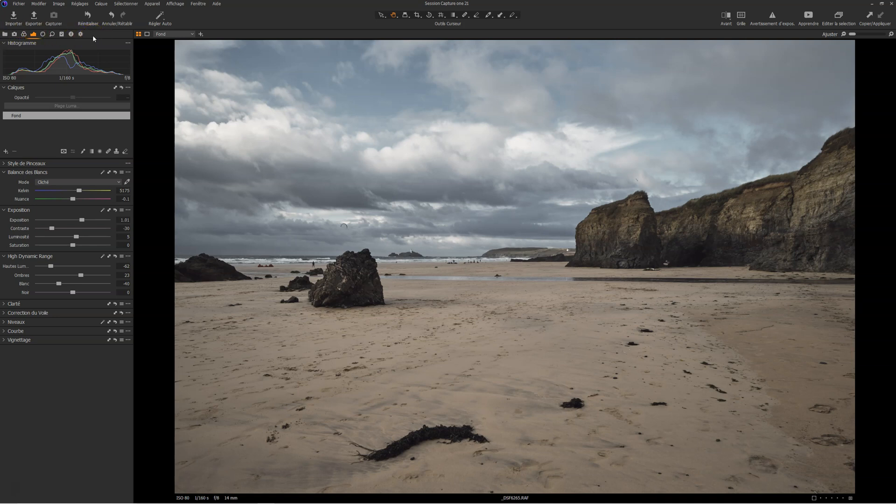
Switch the workspace to the Migration layout.
left_click(196, 4)
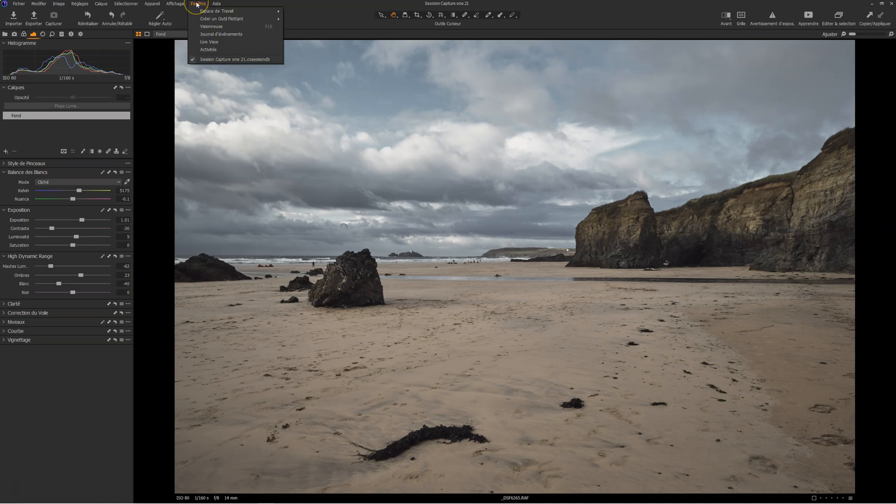
mouse_move(210, 14)
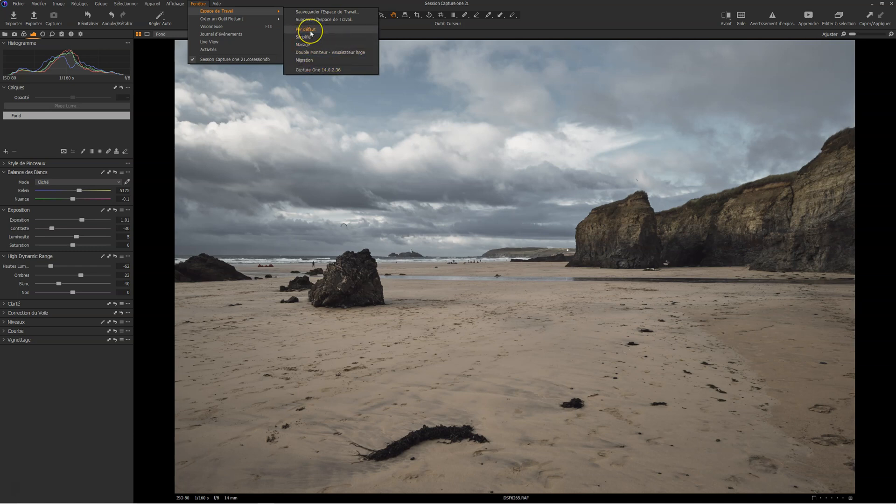
left_click(304, 60)
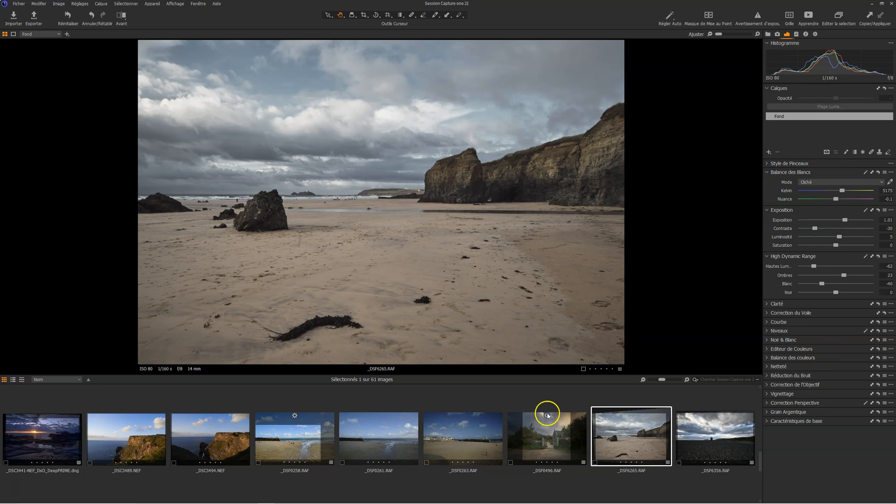
Switch the workspace to the default layout, Par défaut.
left_click(198, 4)
mouse_move(210, 11)
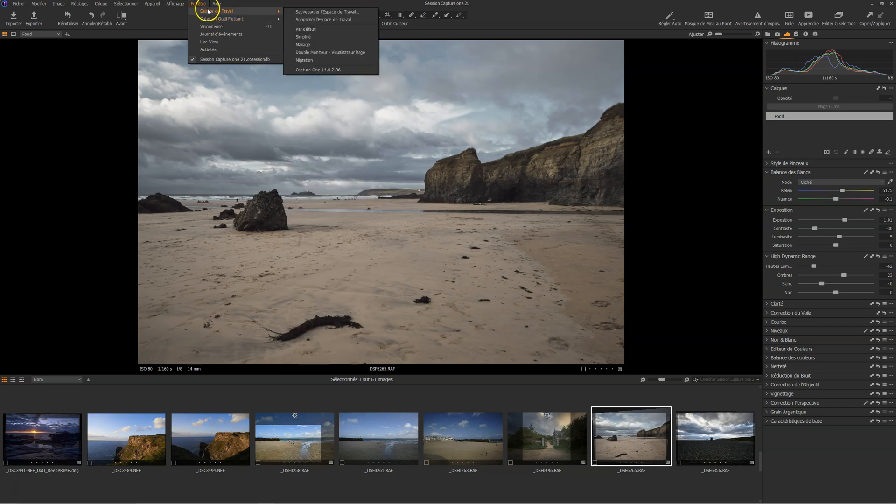
left_click(307, 29)
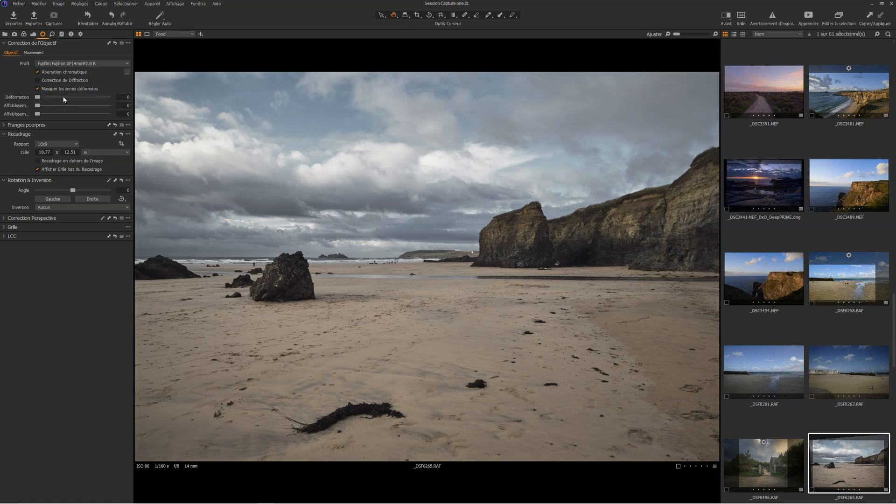
Add the predefined Composition tool tab to the tool tab bar.
right_click(94, 35)
mouse_move(126, 56)
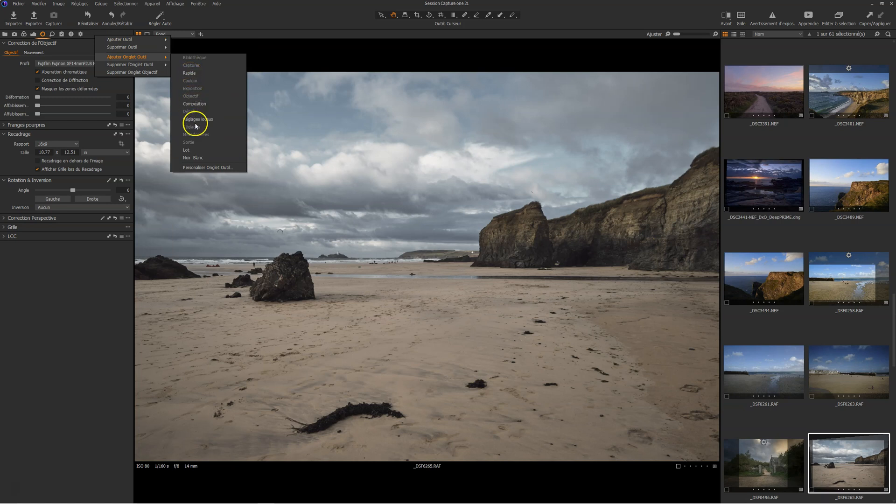
left_click(194, 104)
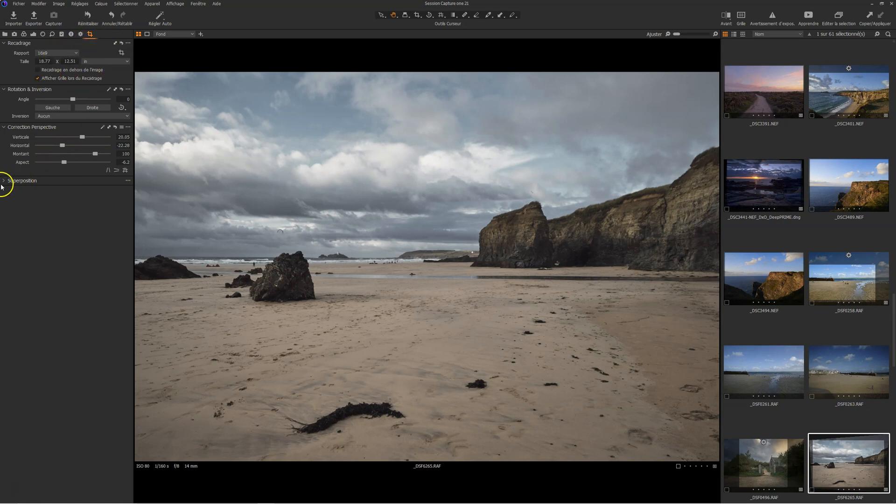
Remove the Composition tool tab together with all its tools.
right_click(109, 34)
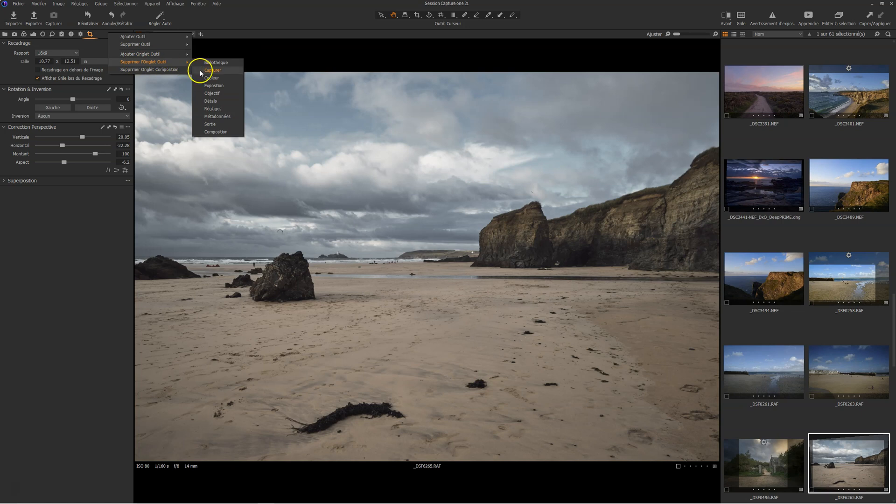
left_click(227, 132)
left_click(484, 271)
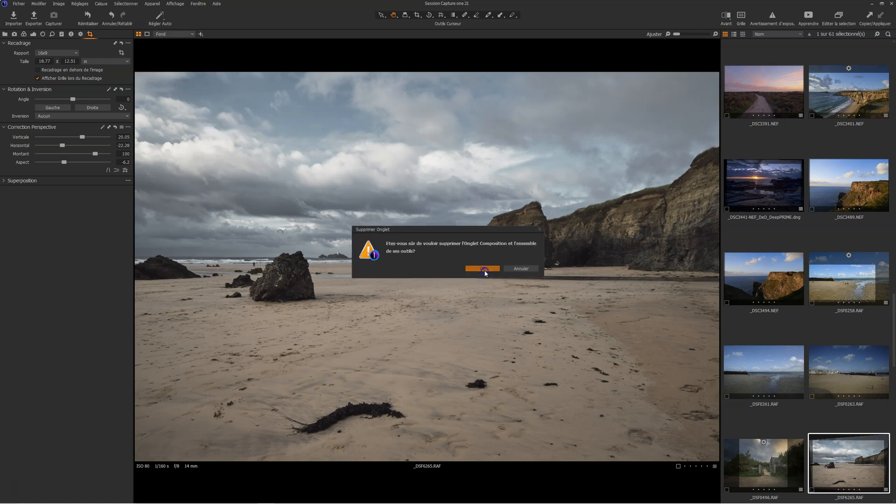
From the Exposition tool tab, create a custom tool tab named Pinceaux with the first icon in the list.
left_click(34, 34)
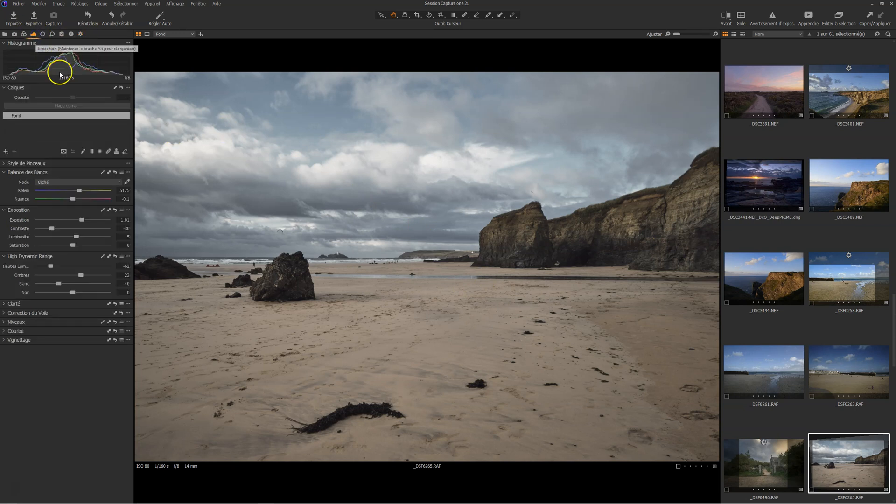
right_click(98, 35)
left_click(130, 56)
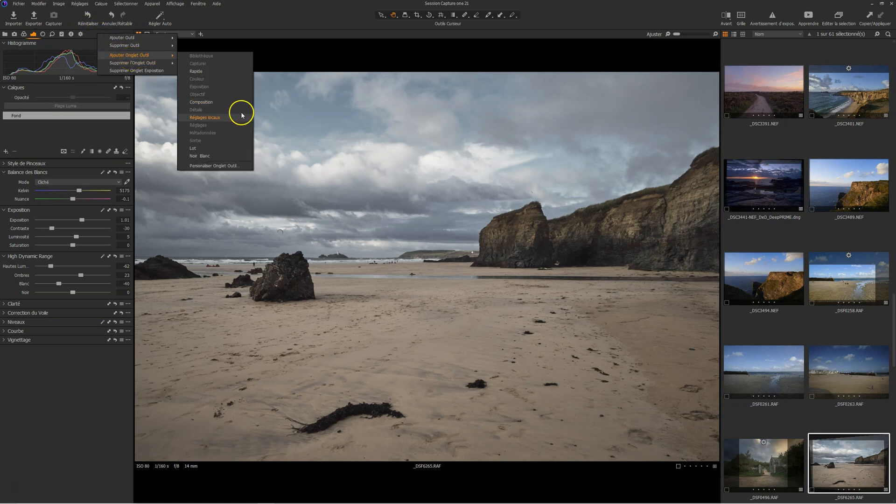
left_click(234, 167)
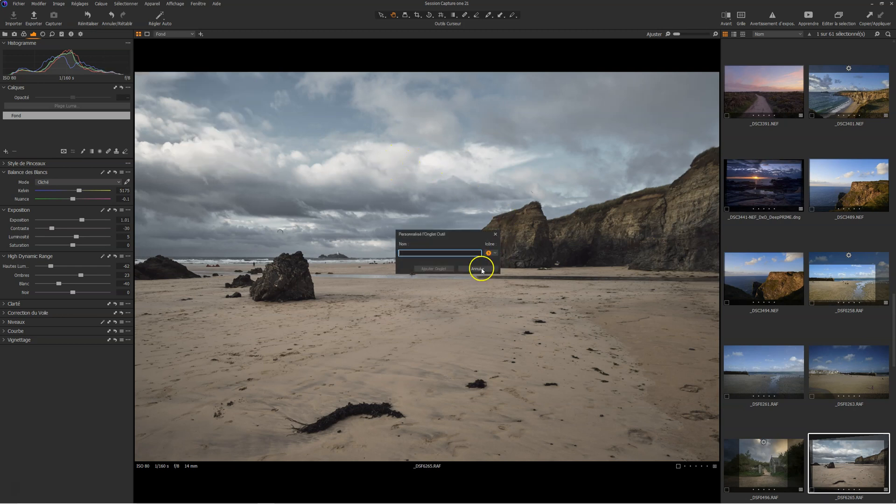
left_click(495, 254)
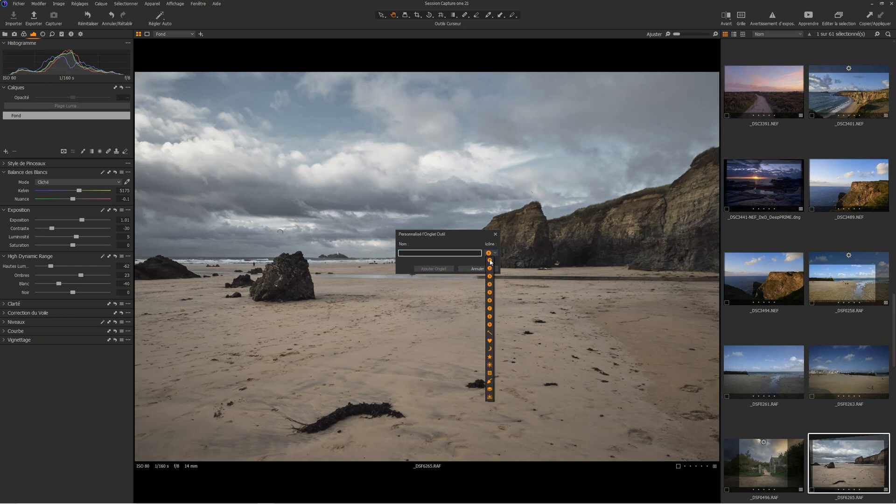
left_click(491, 261)
left_click(447, 253)
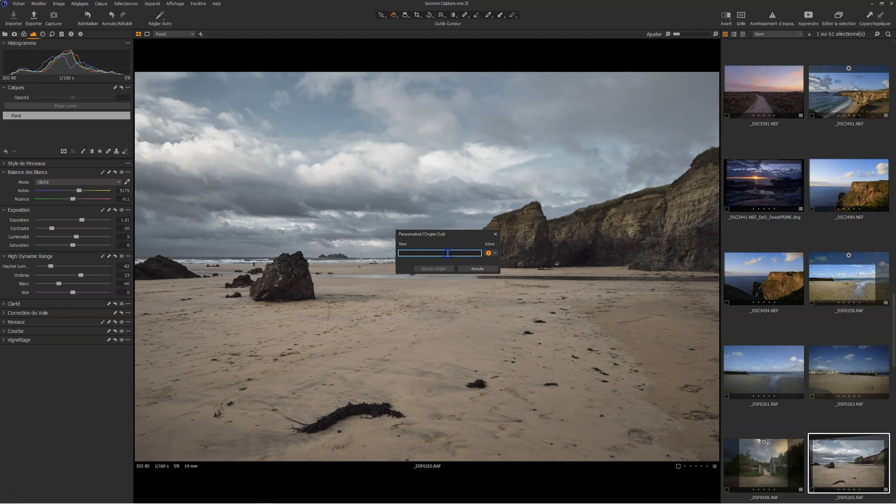
type("Pinceaux")
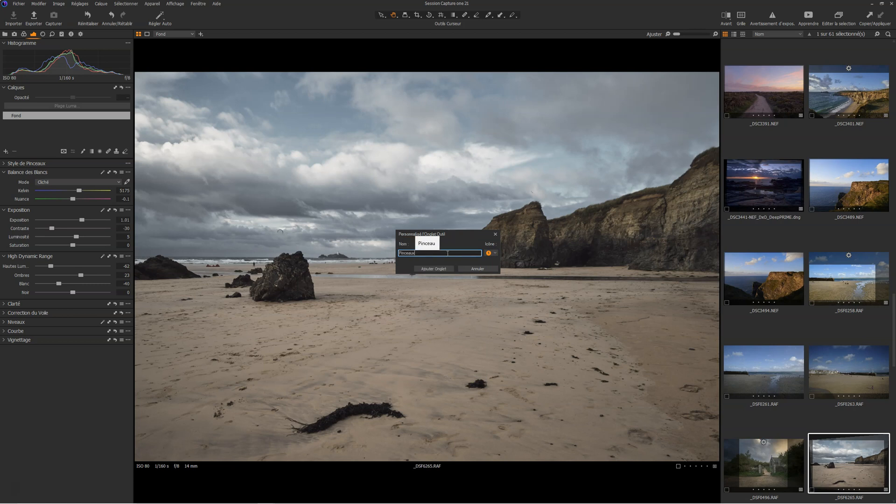
left_click(434, 269)
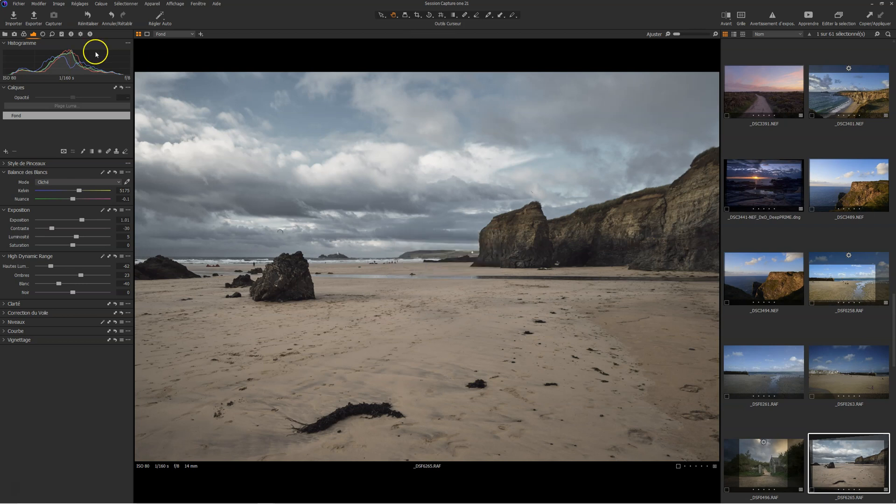
Add the Style de Pinceaux tool to the empty Pinceaux tool tab.
left_click(90, 34)
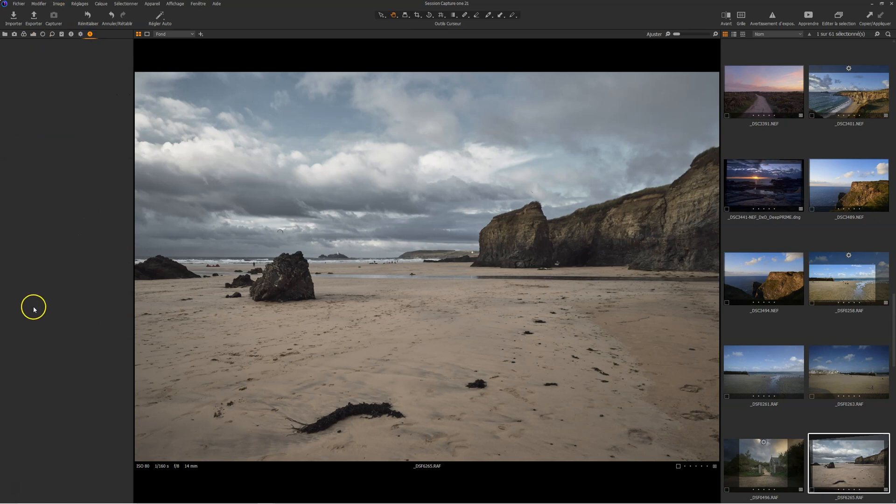
right_click(91, 70)
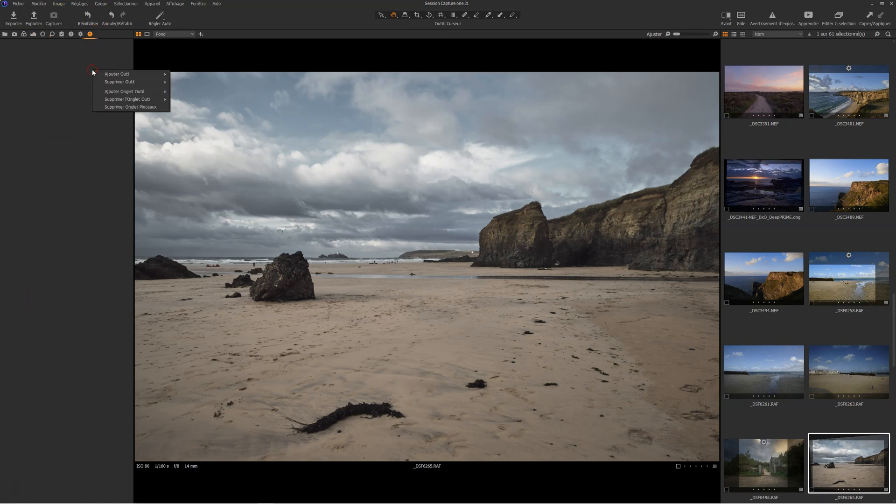
mouse_move(102, 76)
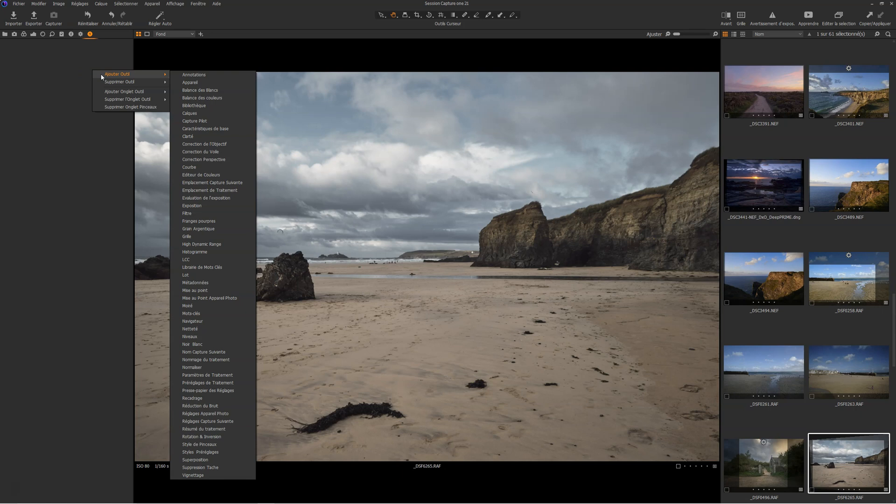
left_click(217, 445)
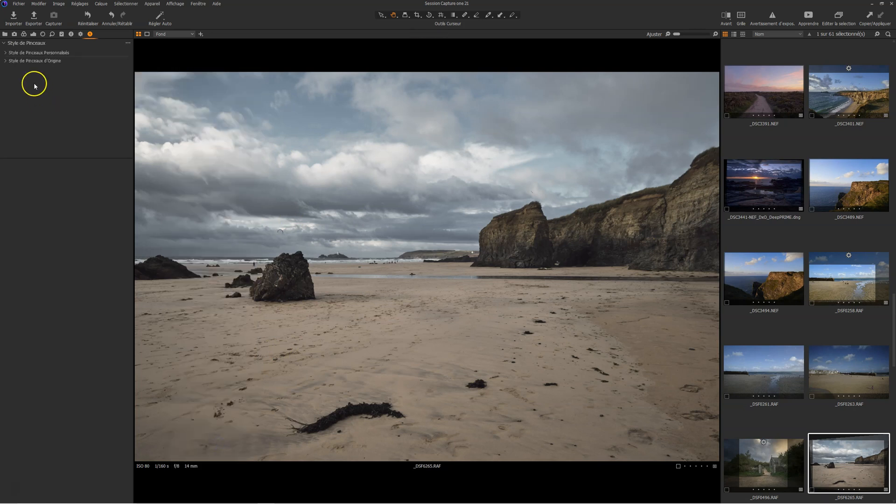
Expand all custom and built-in brush style groups, and move the Style de Pinceaux tool to the scrollable zone.
left_click(5, 53)
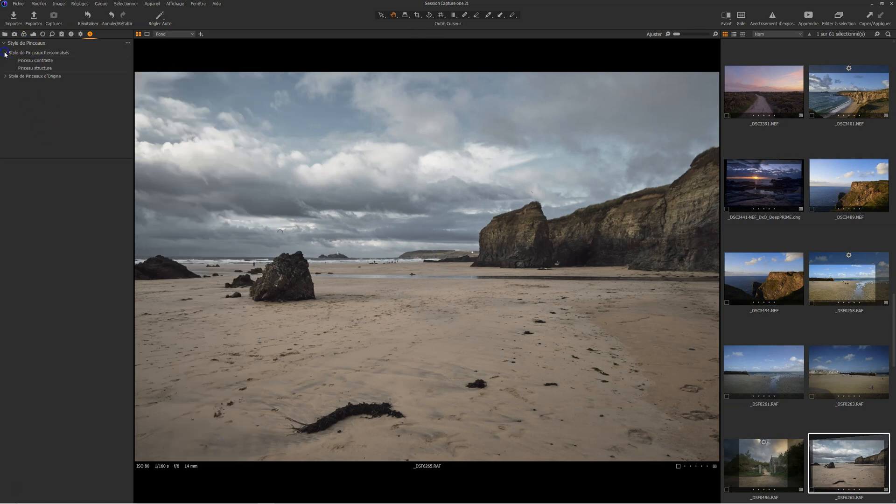
left_click(5, 77)
left_click(9, 84)
left_click(9, 123)
scroll(22, 120, "down", 2)
left_click(10, 151)
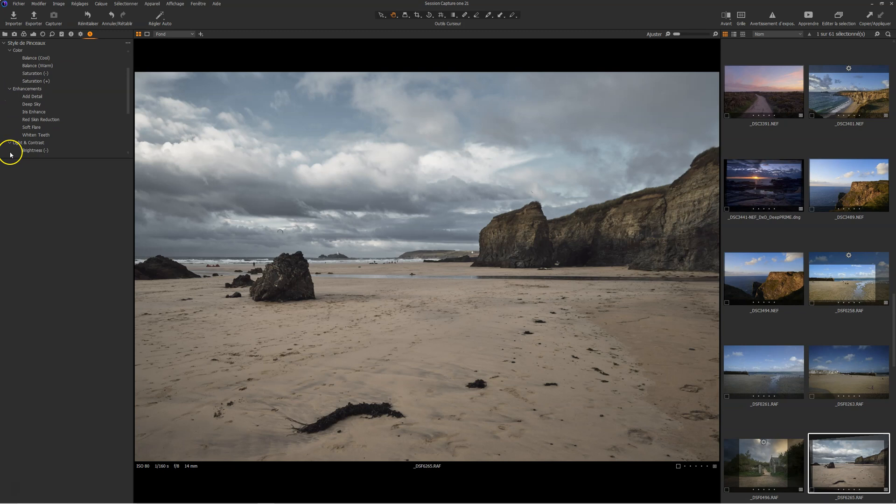
scroll(90, 108, "down", 3)
scroll(90, 108, "up", 5)
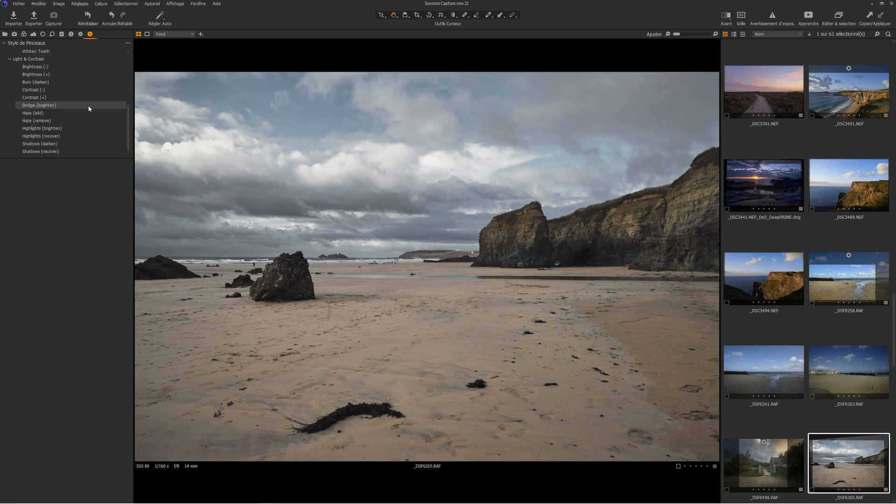
left_click(128, 43)
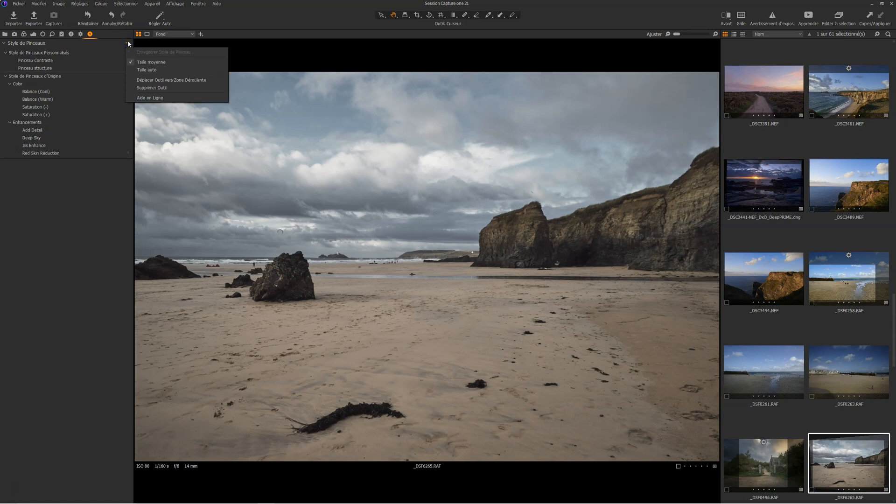
left_click(150, 81)
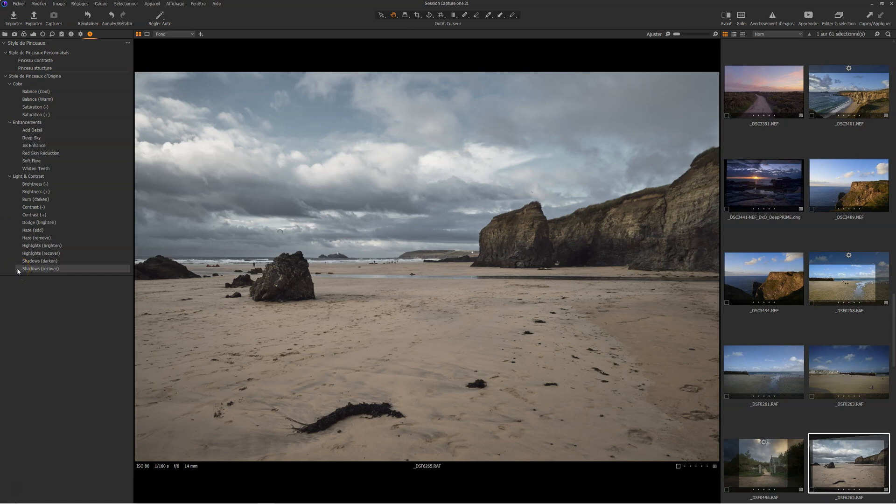
Add the Calques tool to the Pinceaux tool tab.
right_click(91, 37)
left_click(99, 39)
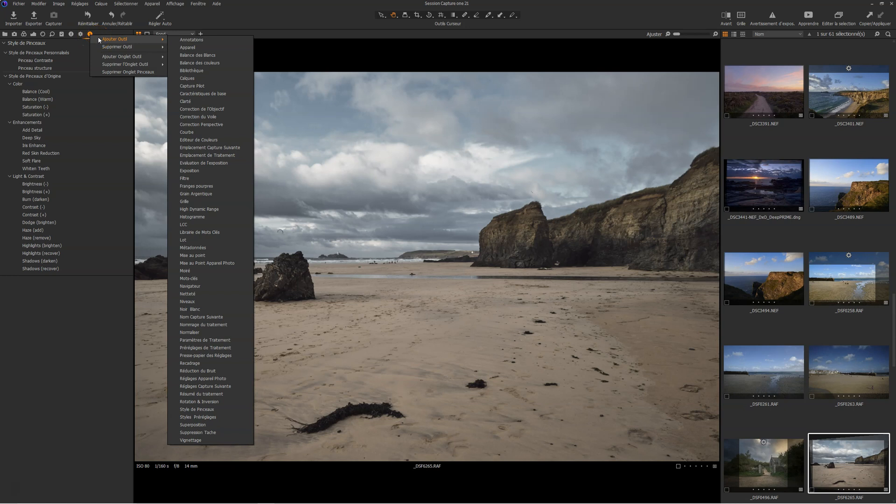
left_click(193, 77)
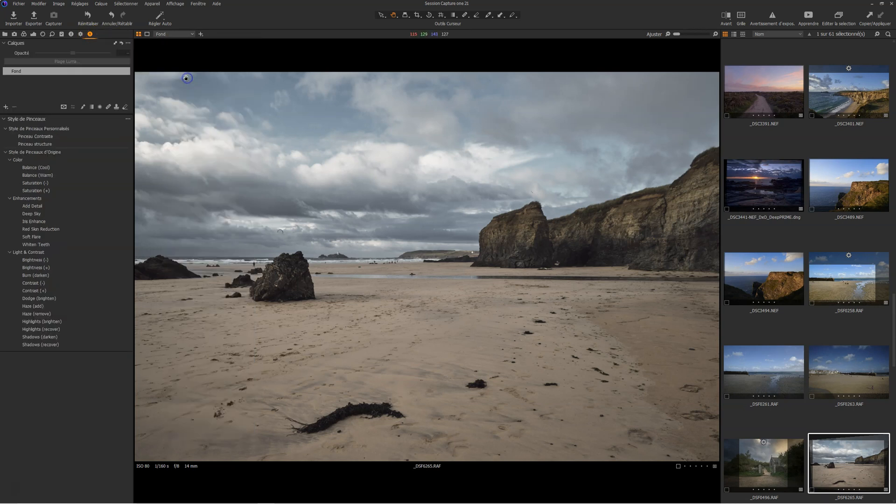
Add the Histogramme tool to the Pinceaux tool tab and place it above the Calques tool.
right_click(99, 374)
mouse_move(123, 379)
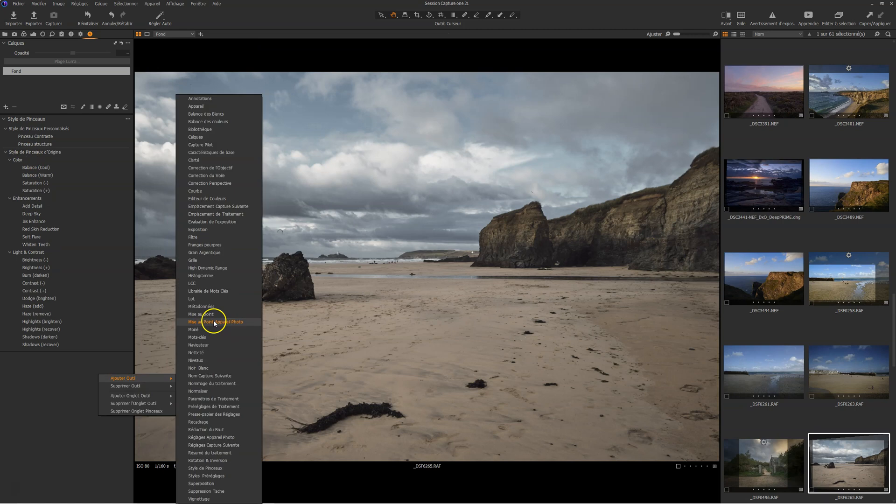
left_click(206, 276)
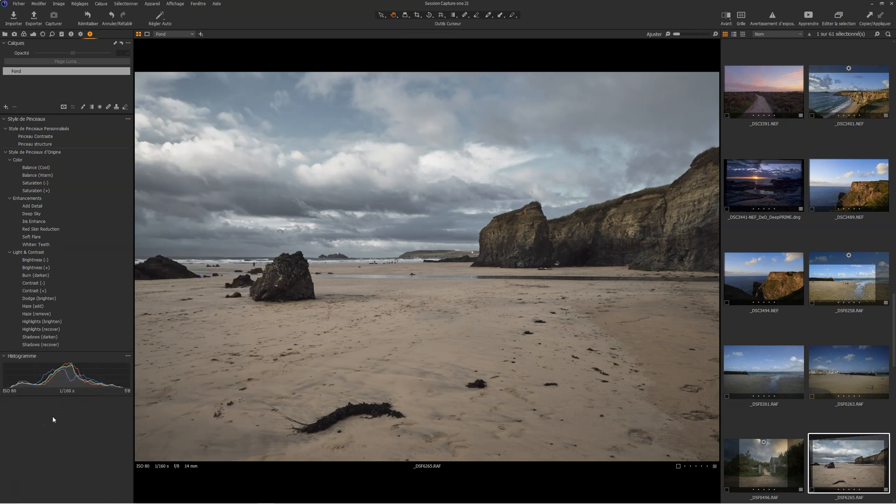
left_click_drag(66, 402, 81, 55)
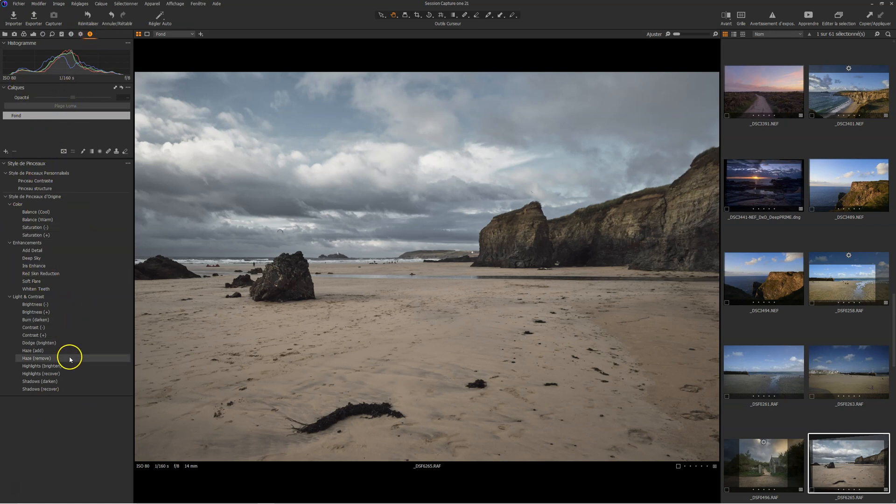
Remove the Style de Pinceaux tool from the Exposition tool tab and return to the Pinceaux tool tab.
left_click(33, 35)
left_click(128, 163)
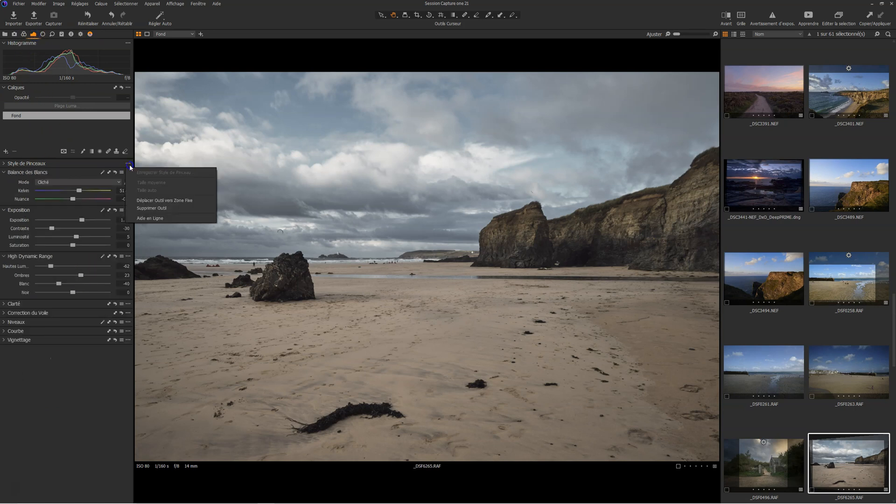
left_click(148, 209)
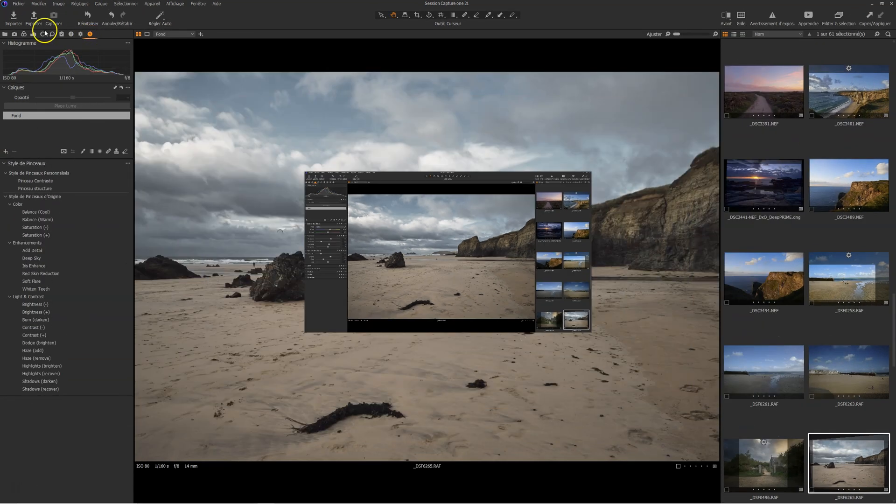
left_click(90, 34)
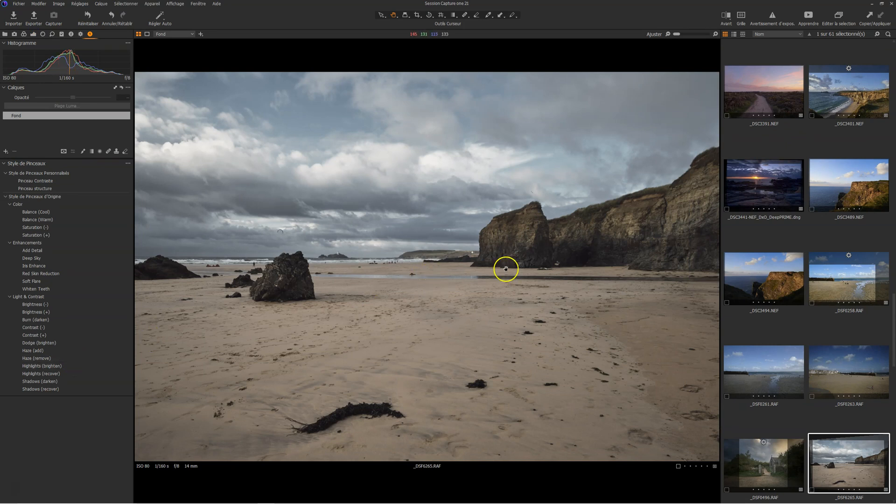
Hide the image browser and paint over the large beach rock and the cliffs with the Dodge (brighten) brush style.
key("ctrl+shift+b")
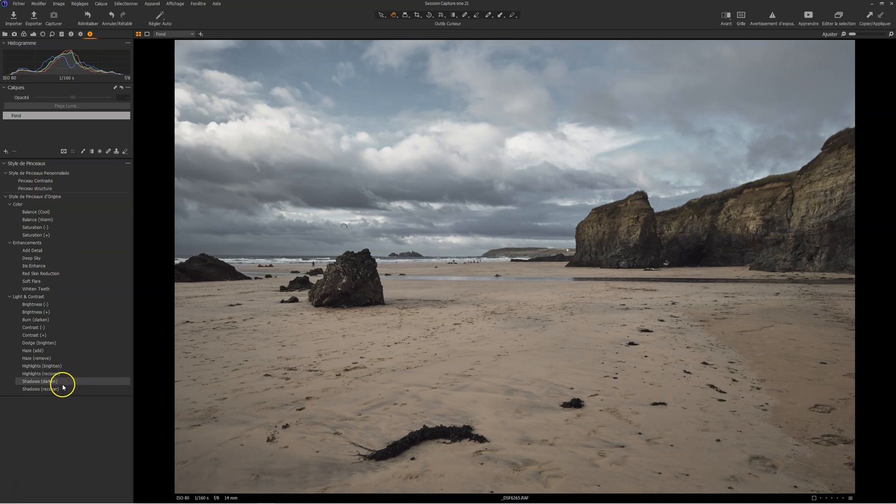
left_click(51, 343)
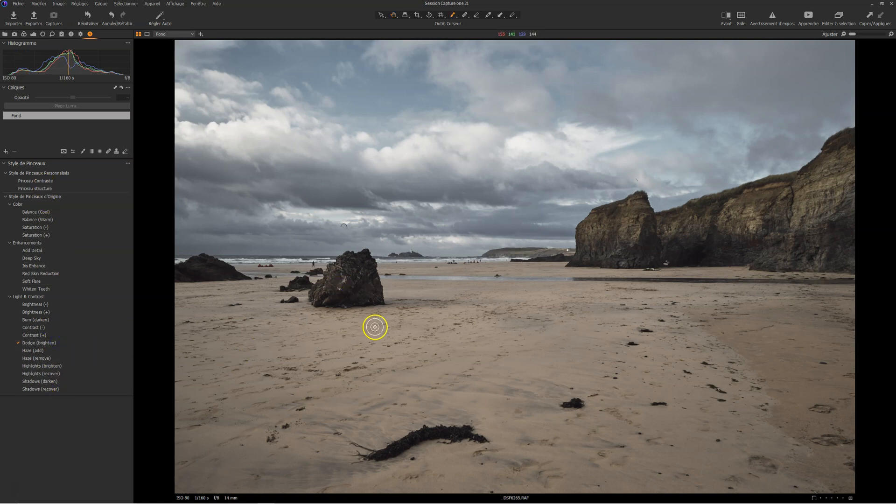
left_click_drag(341, 274, 329, 297)
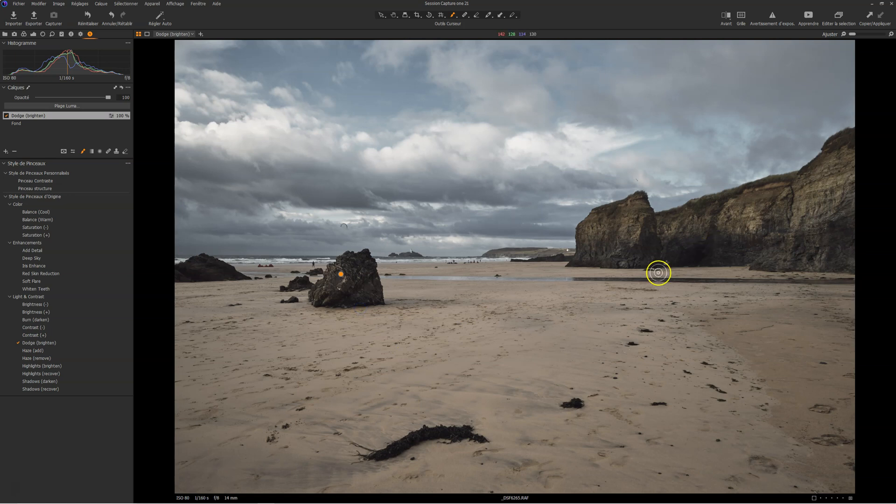
left_click_drag(631, 248, 633, 223)
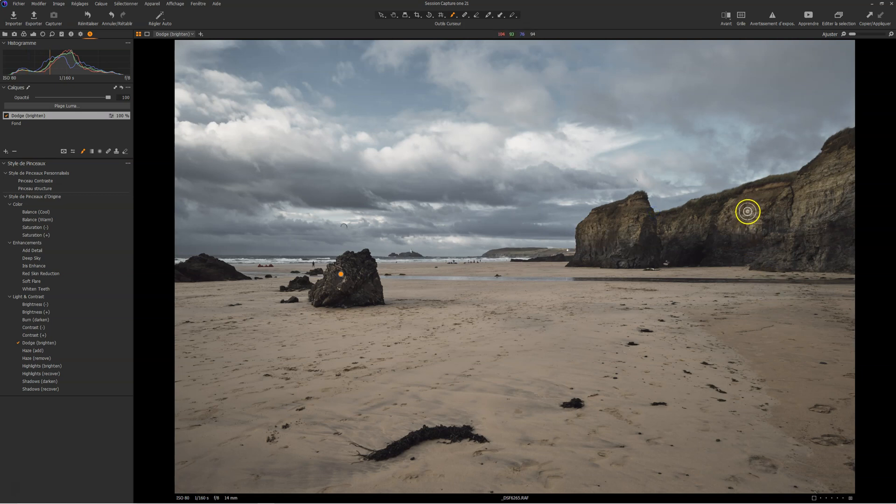
left_click_drag(737, 214, 684, 238)
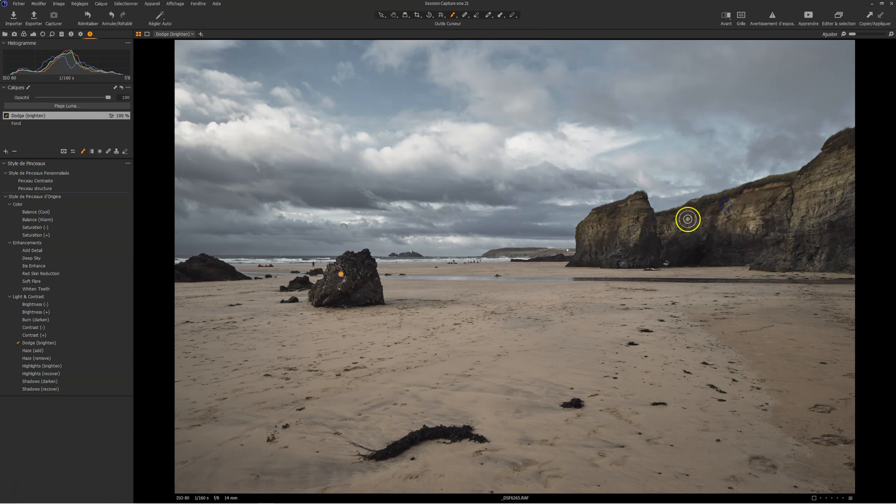
mouse_move(810, 208)
left_mouse_down()
mouse_move(816, 187)
mouse_move(802, 201)
mouse_move(813, 187)
mouse_move(836, 181)
mouse_move(822, 206)
left_mouse_up()
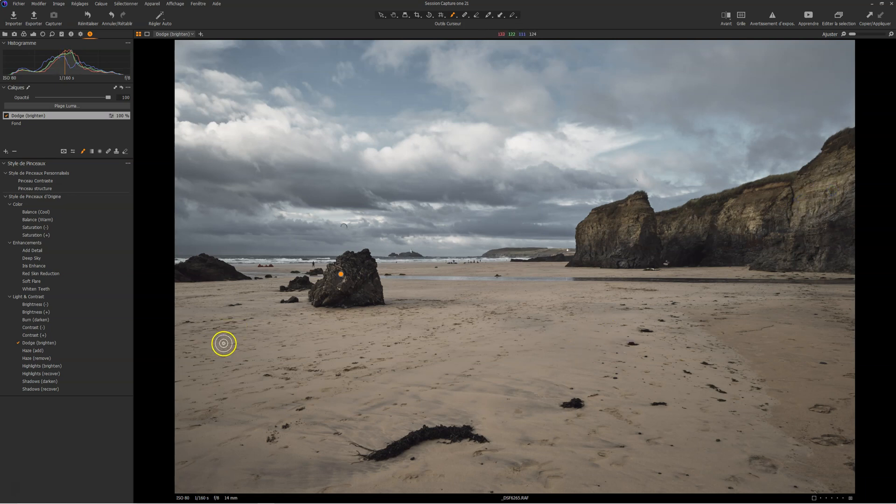
Paint over the dark areas of the cliffs with the Burn (darken) brush style.
left_click(35, 321)
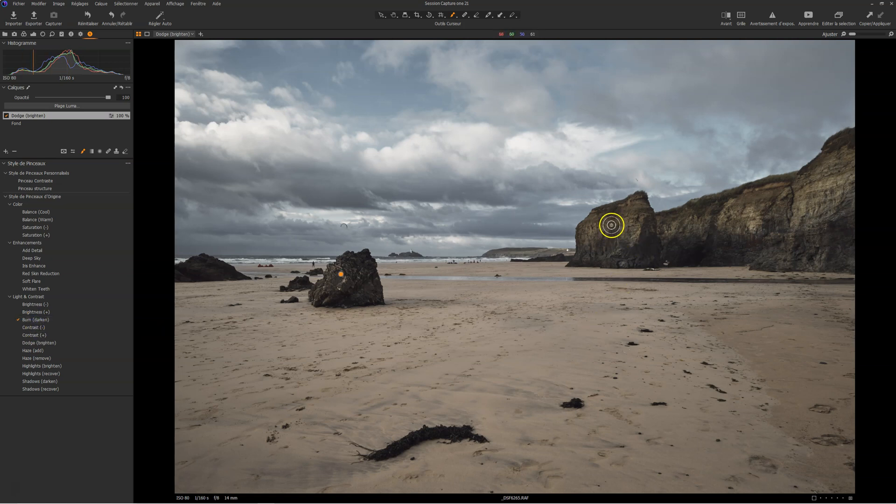
mouse_move(608, 242)
left_mouse_down()
mouse_move(617, 213)
mouse_move(609, 250)
left_mouse_up()
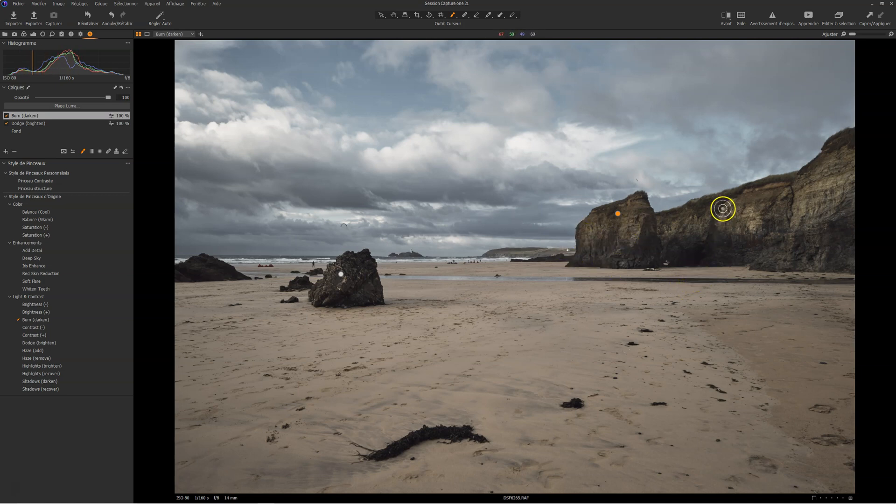
left_click_drag(710, 231, 707, 246)
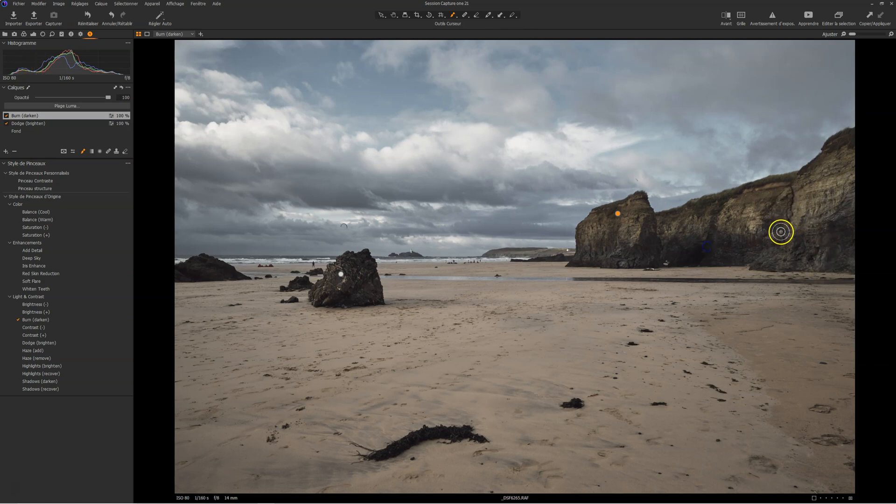
mouse_move(799, 241)
left_mouse_down()
mouse_move(799, 250)
mouse_move(814, 242)
mouse_move(823, 252)
left_mouse_up()
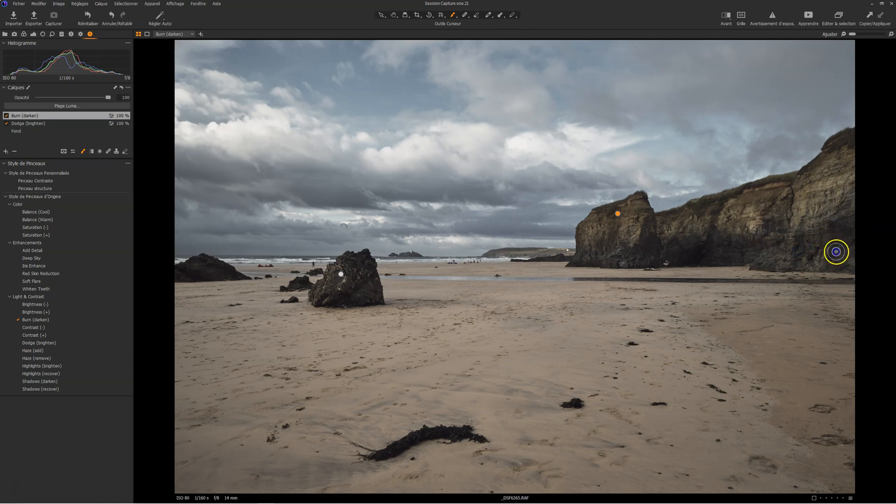
mouse_move(802, 153)
left_mouse_down()
mouse_move(803, 176)
mouse_move(838, 156)
mouse_move(753, 275)
mouse_move(685, 327)
left_mouse_up()
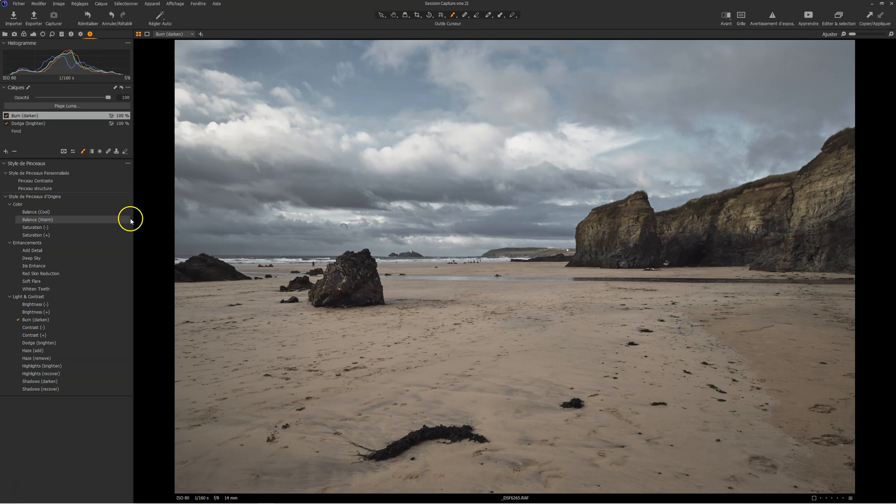
Switch between the Dodge (brighten) and Burn (darken) layers to compare which brush style each one activates, ending on Burn (darken).
left_click(25, 124)
left_click(27, 116)
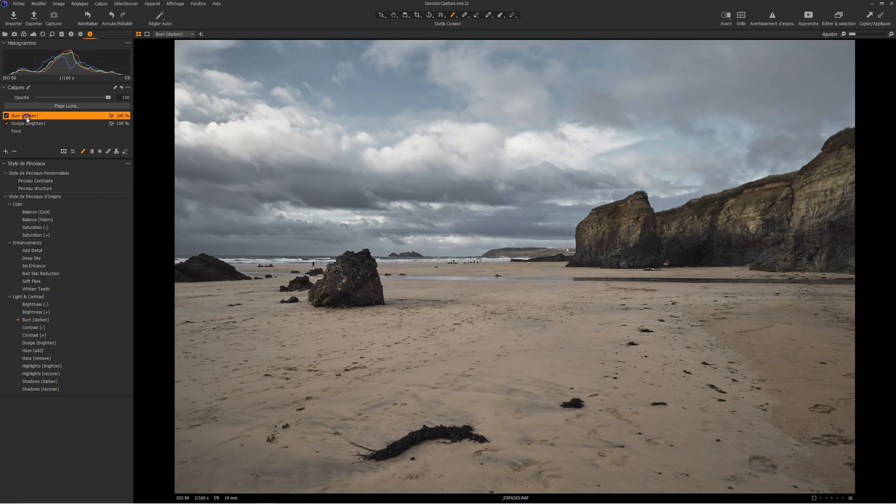
left_click(34, 117)
left_click(35, 124)
left_click(32, 117)
left_click(41, 124)
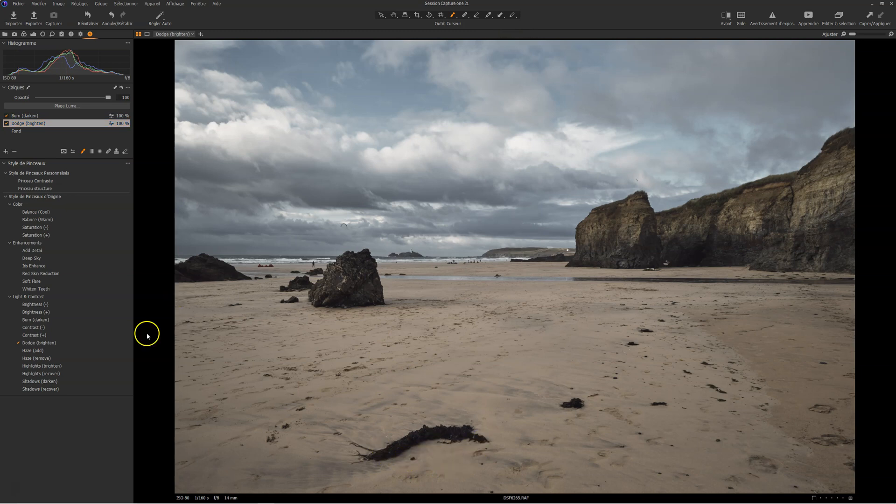
left_click(26, 118)
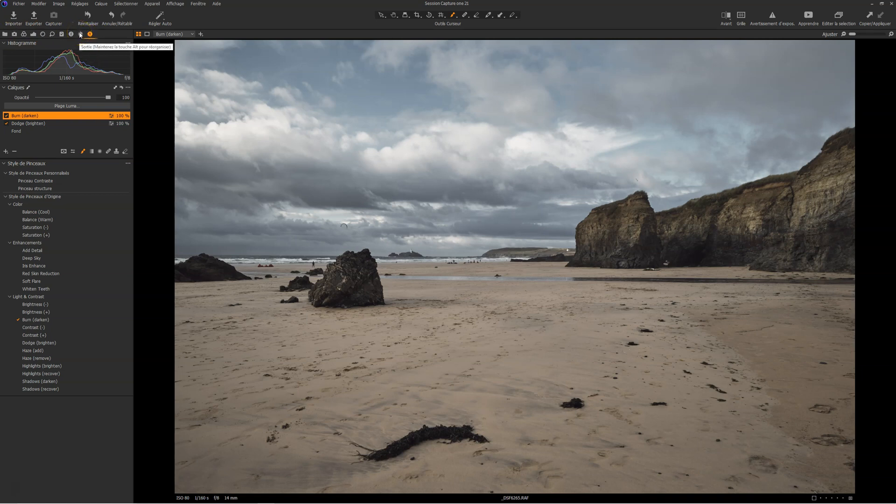
Add the built-in Noir & Blanc tool tab to the workspace.
right_click(109, 32)
mouse_move(129, 61)
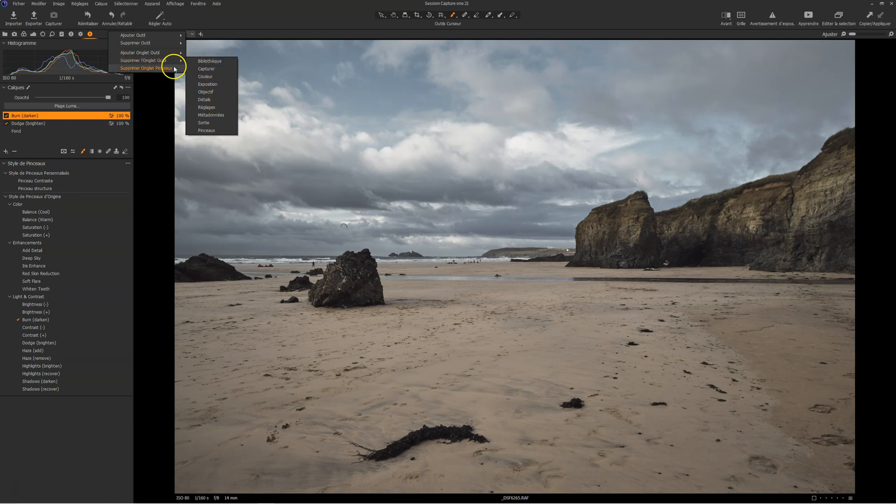
mouse_move(153, 53)
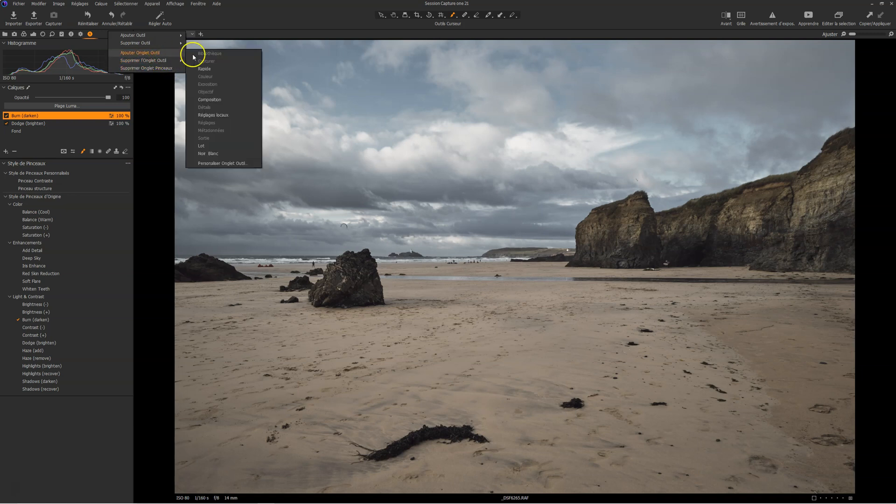
left_click(218, 158)
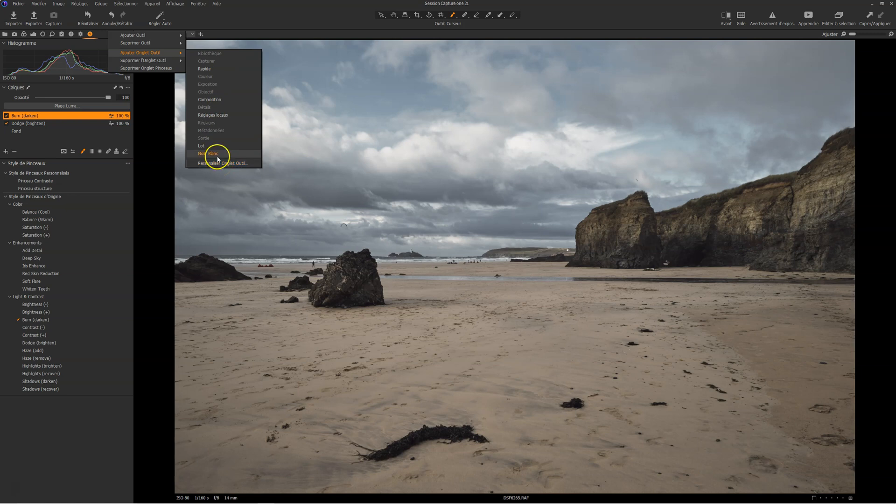
left_click(217, 159)
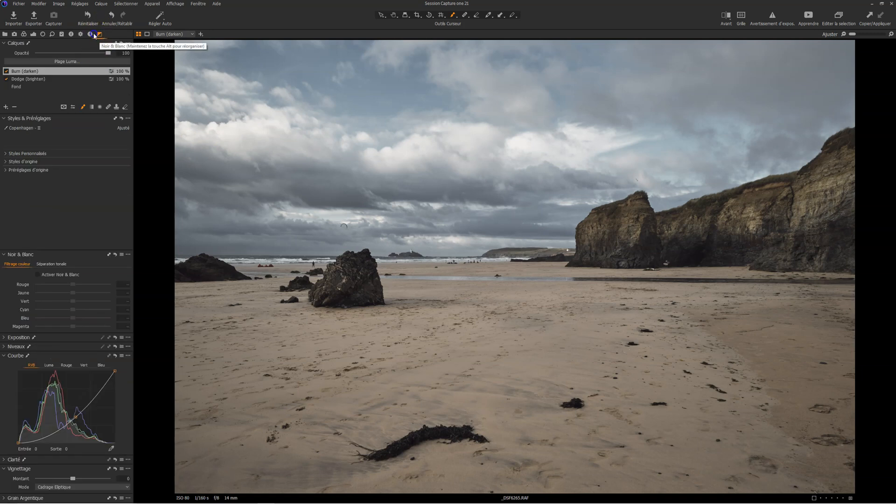
Enable Noir & Blanc on the photo, expand the Niveaux tool, and view the Séparation tonale settings before returning to Filtrage couleur.
left_click(38, 275)
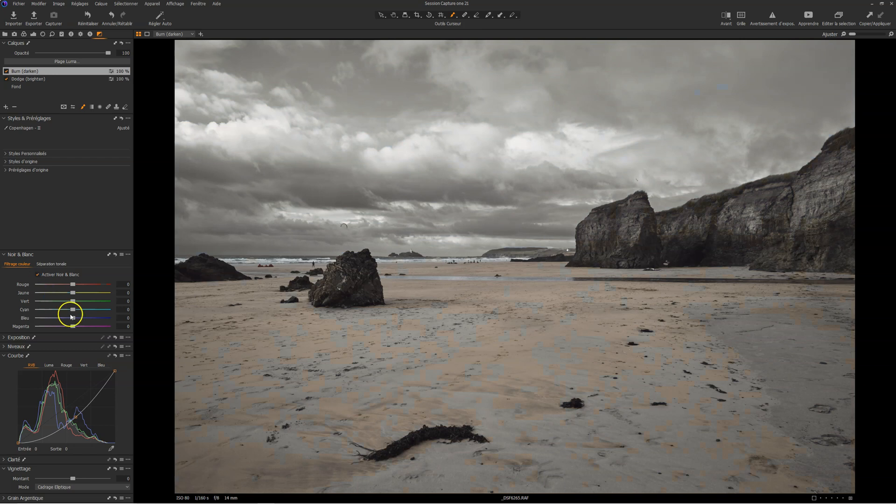
left_click(3, 347)
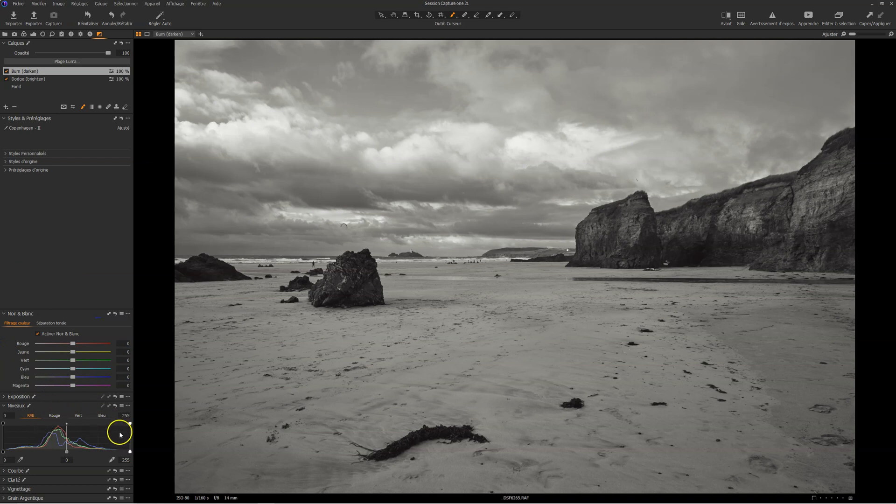
left_click(51, 324)
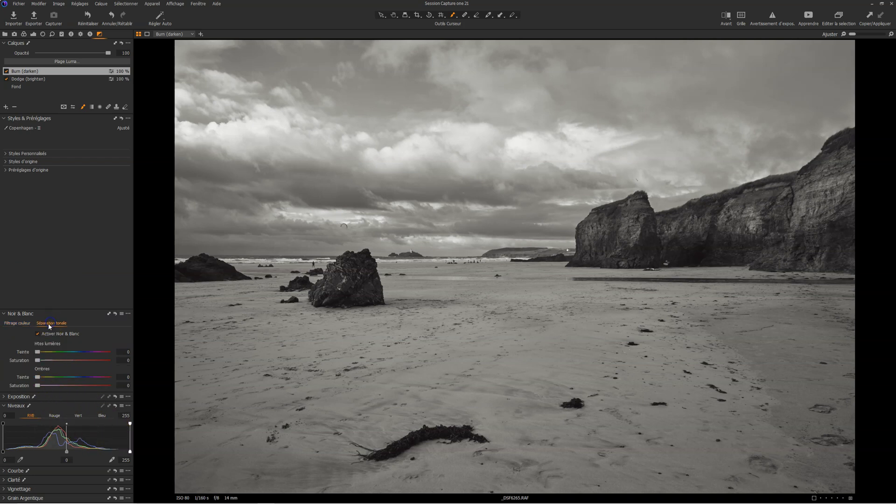
left_click(19, 323)
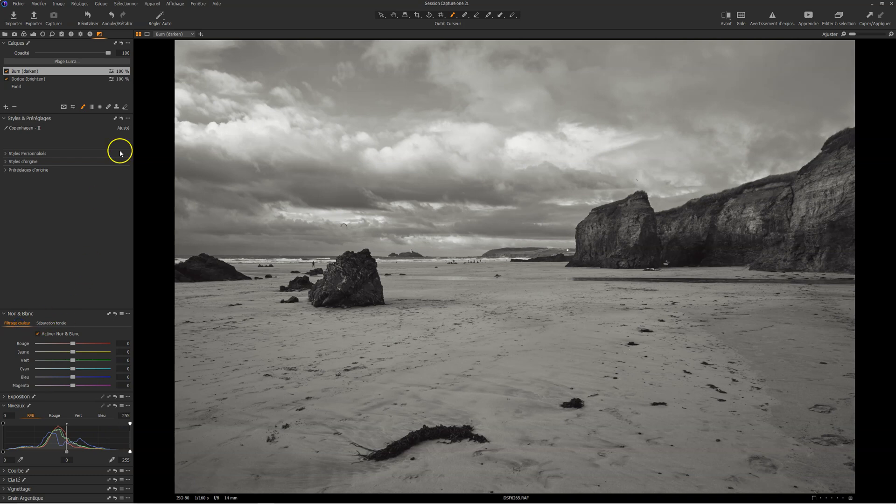
Remove the Noir & Blanc tool tab from the workspace.
right_click(102, 36)
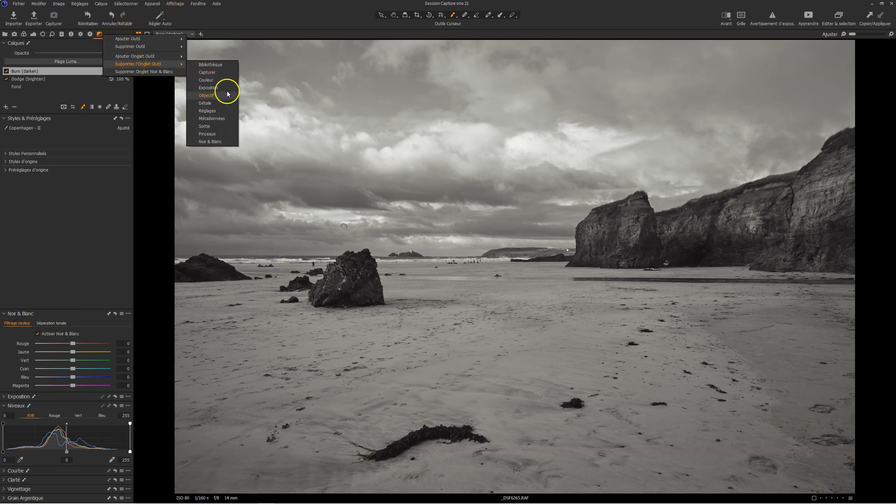
left_click(215, 141)
left_click(469, 269)
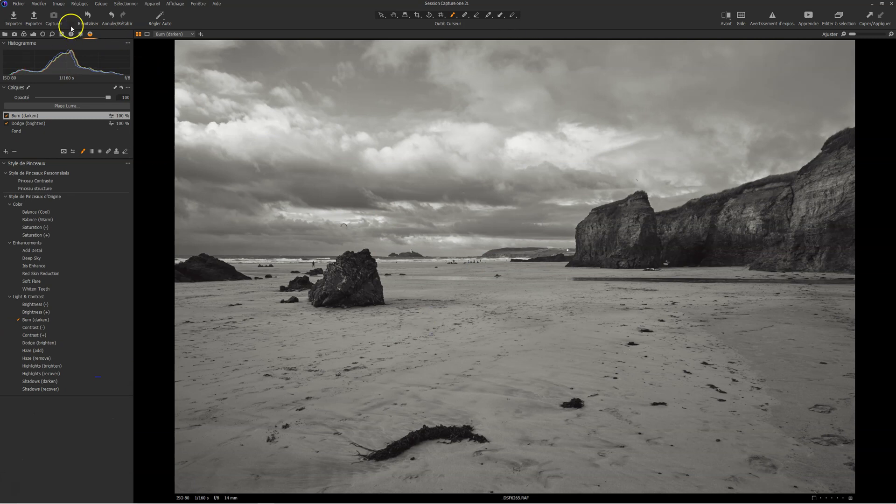
right_click(107, 37)
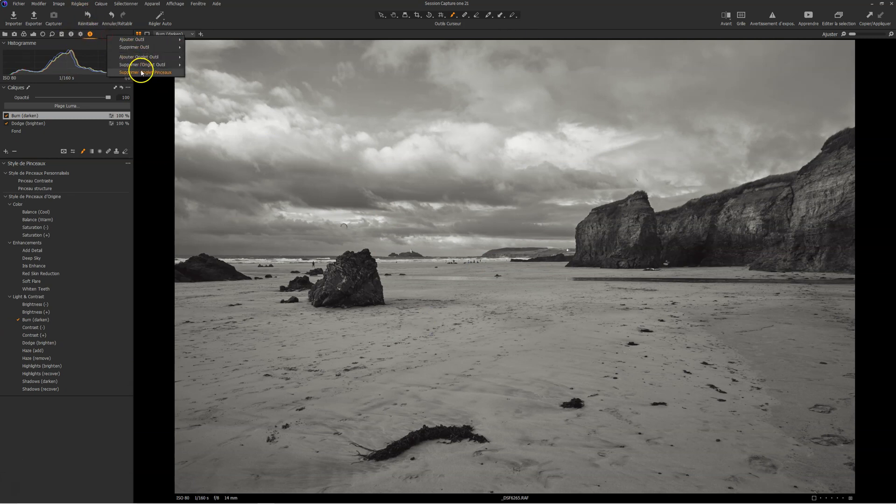
mouse_move(145, 59)
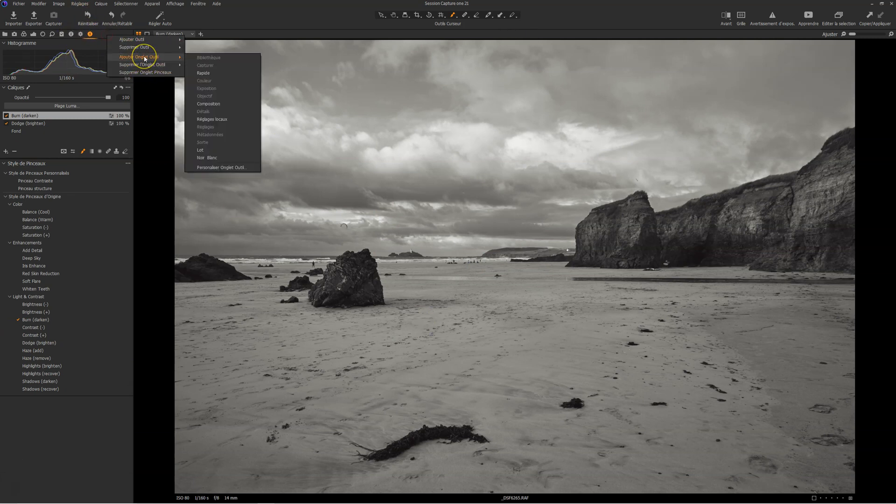
left_click(226, 168)
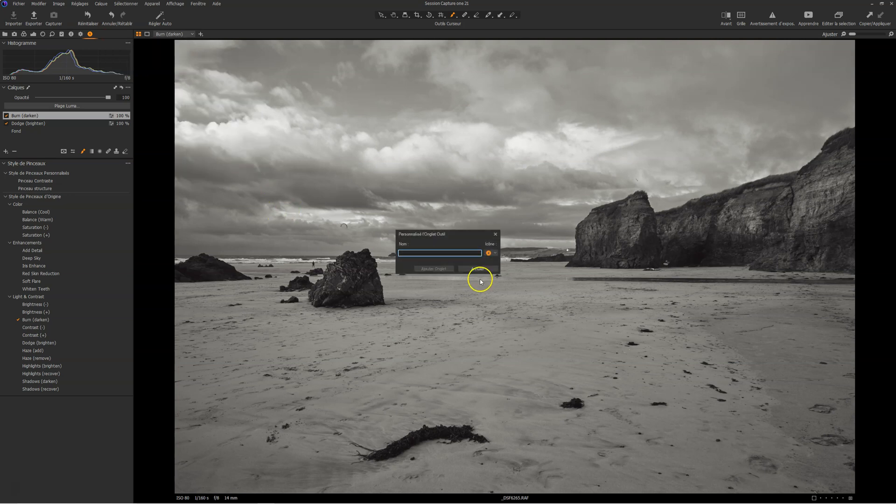
left_click(498, 255)
left_click(491, 270)
left_click(496, 234)
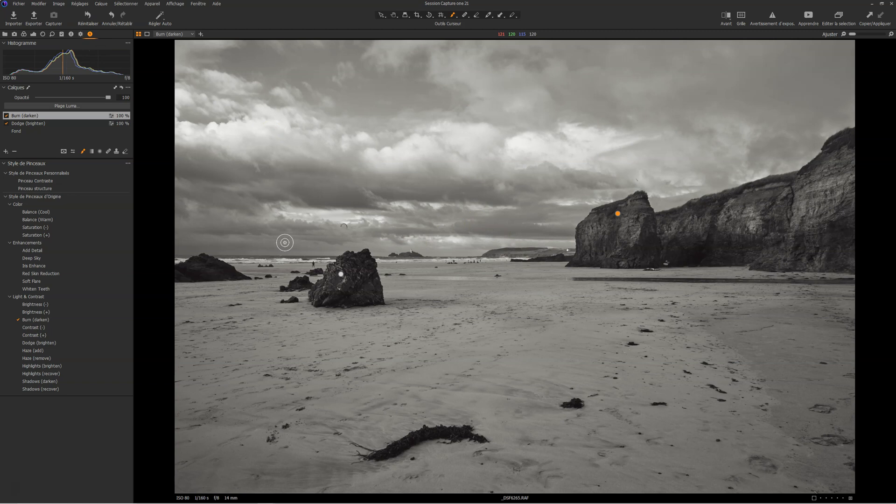
Save the current workspace as "Espace 01" and display the list of available workspaces.
left_click(195, 3)
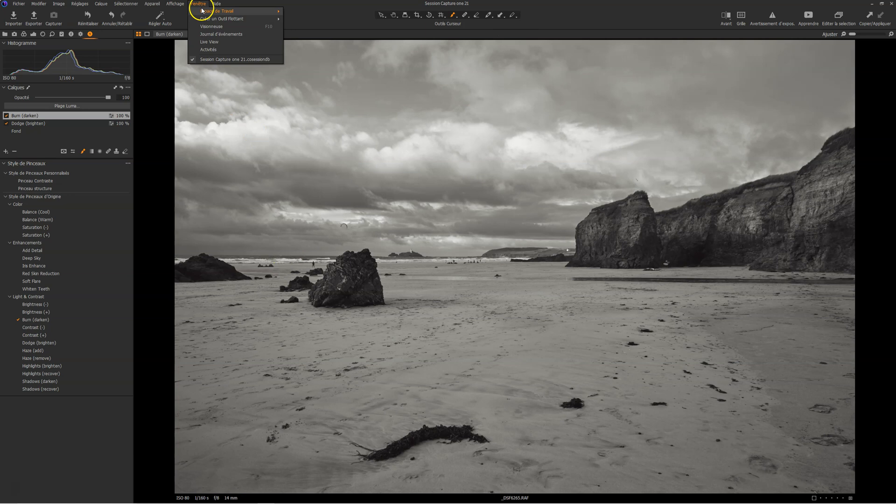
mouse_move(202, 11)
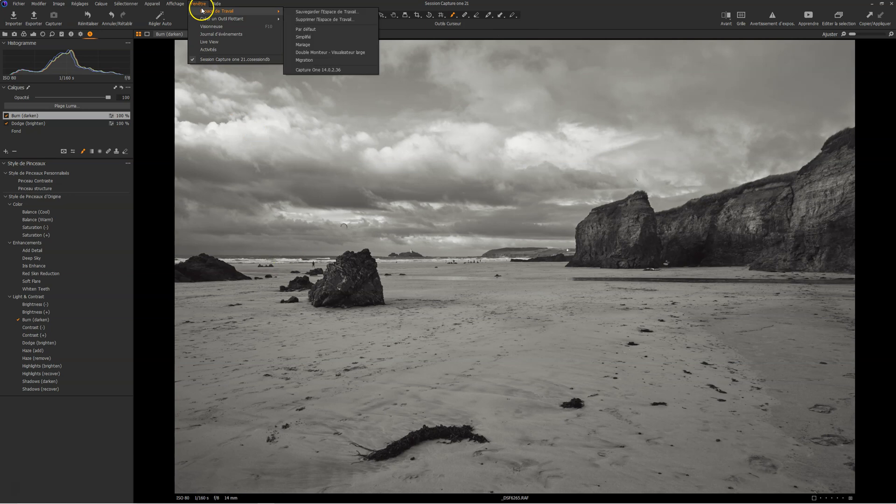
left_click(344, 13)
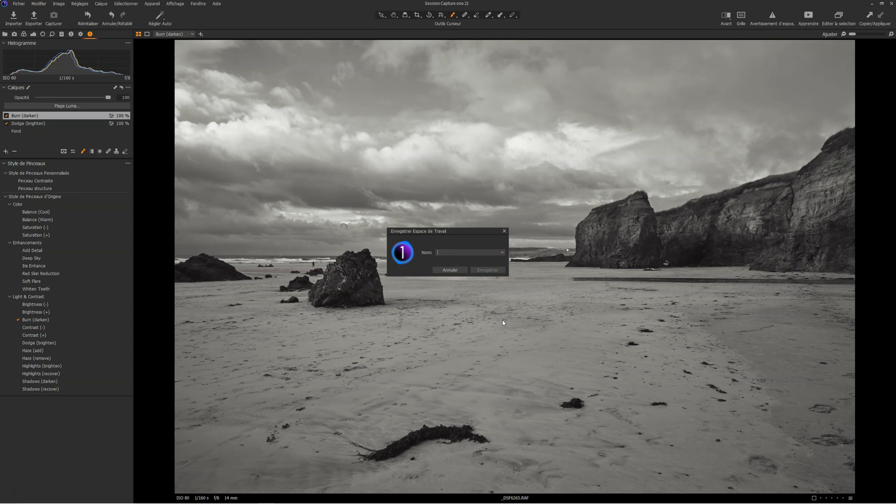
type("Espace ")
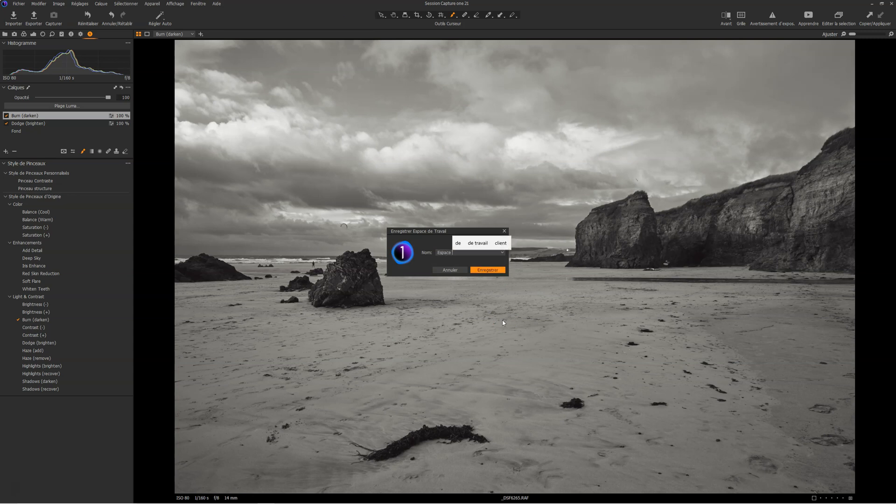
type("01")
left_click(486, 269)
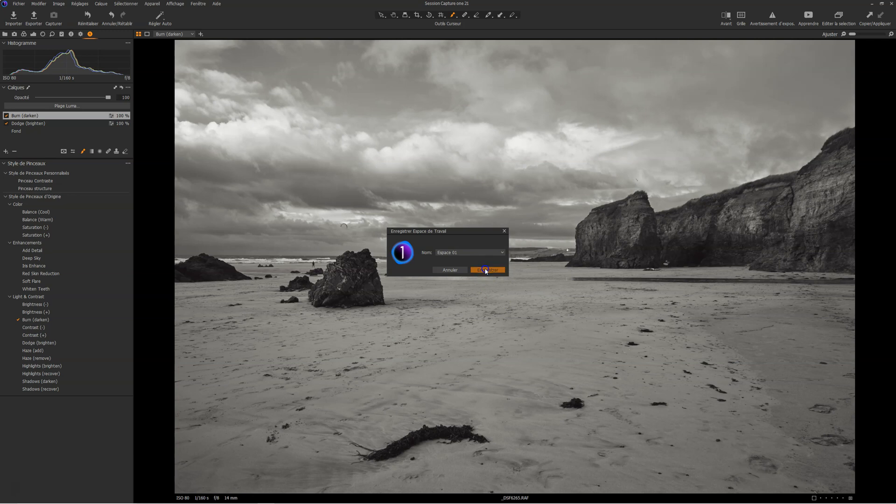
left_click(197, 3)
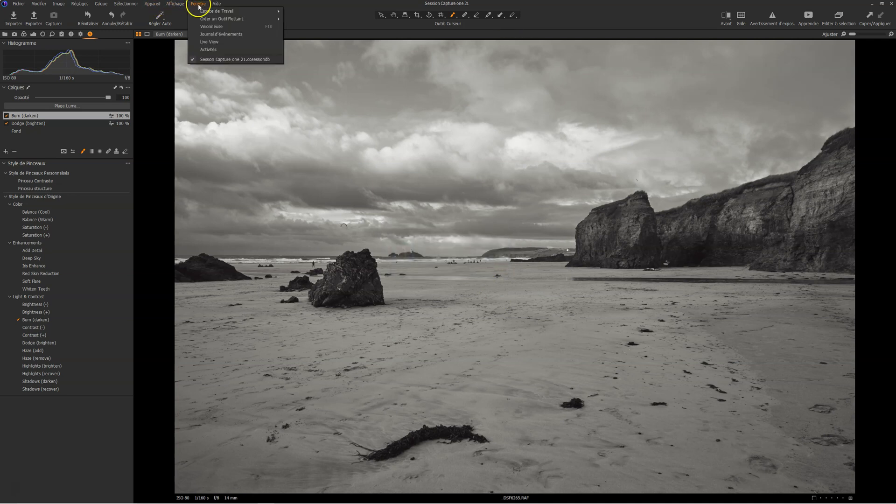
mouse_move(202, 11)
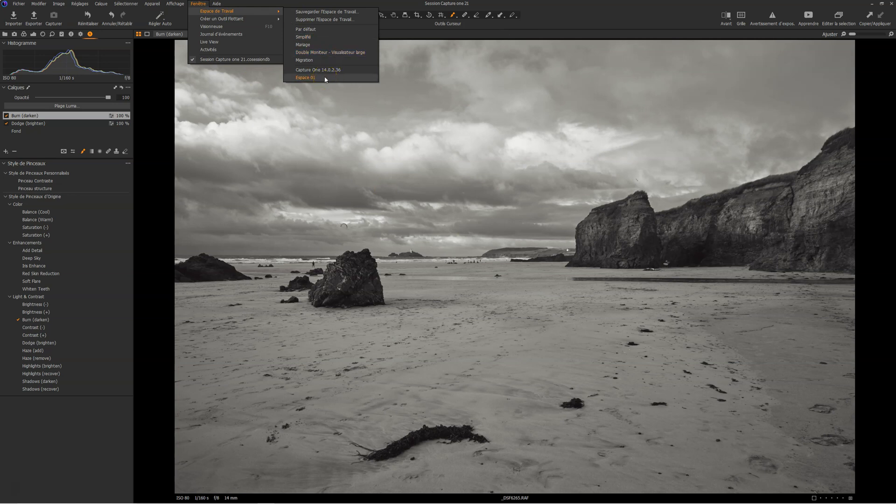
Save the current workspace again under the existing name "Espace 01", replacing the earlier version.
left_click(325, 12)
left_click(502, 253)
left_click(448, 269)
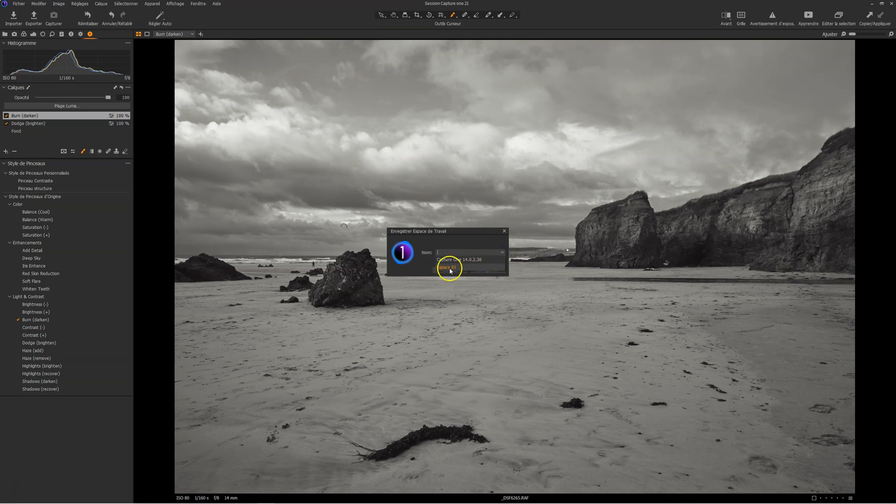
left_click(491, 270)
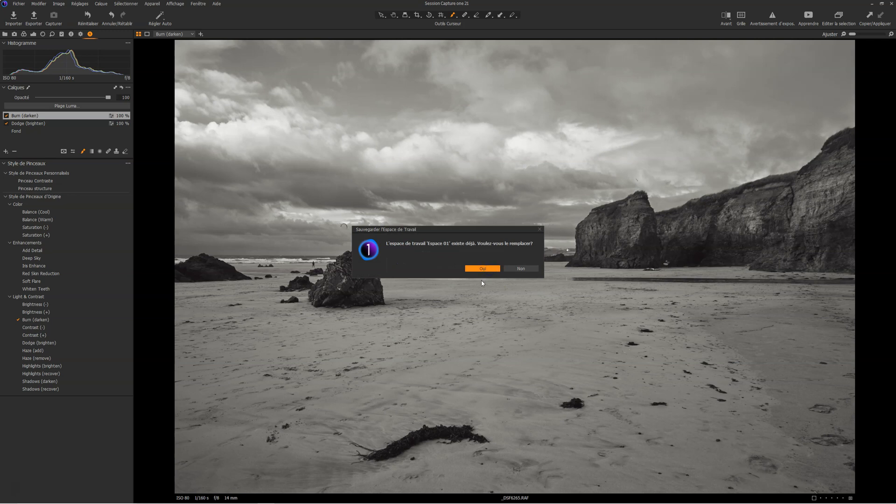
left_click(484, 268)
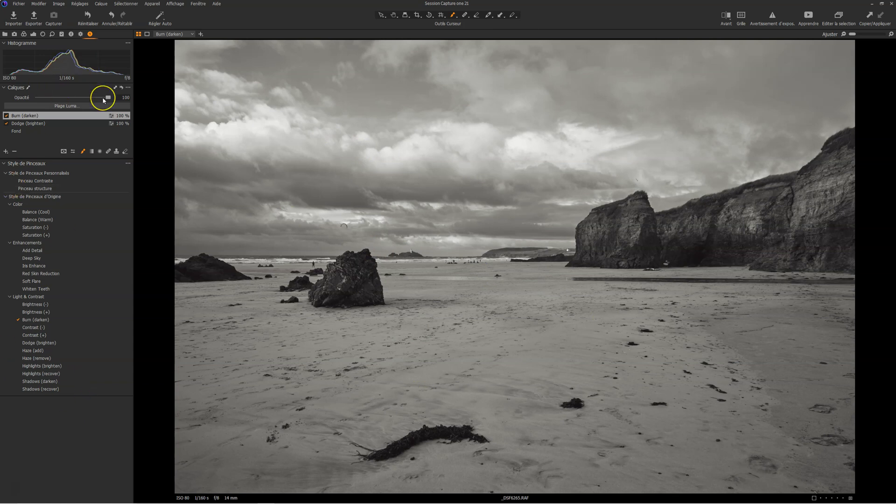
Customize the main toolbar by adding the Masque de Mise au Point and Couleurs d'Epreuve tools ahead of Avant.
right_click(597, 19)
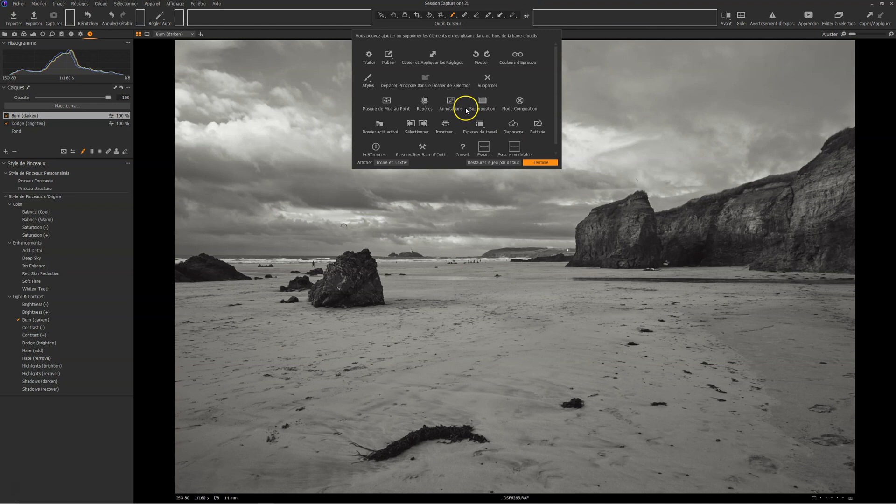
scroll(468, 112, "down", 1)
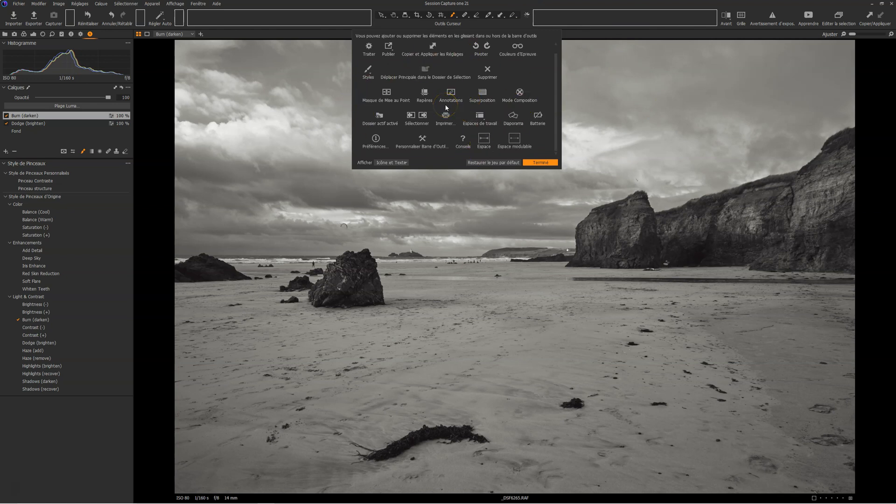
scroll(402, 96, "up", 1)
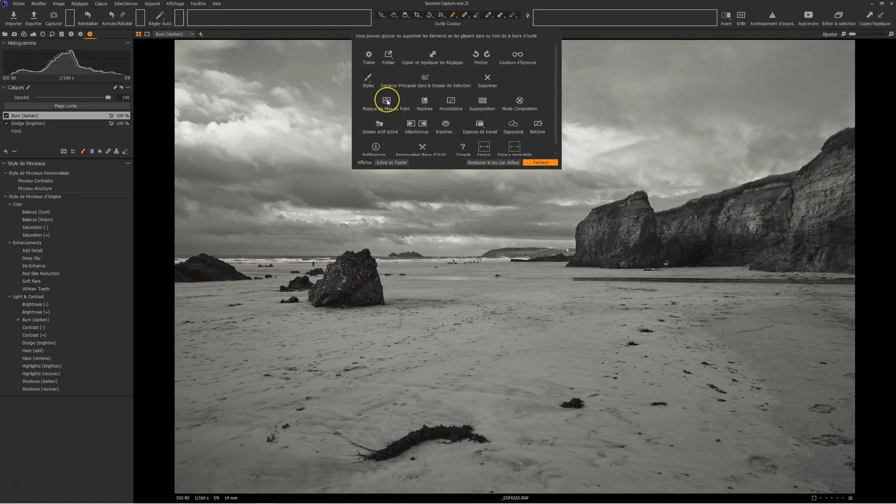
mouse_move(387, 102)
left_mouse_down()
mouse_move(658, 74)
mouse_move(703, 14)
mouse_move(706, 23)
left_mouse_up()
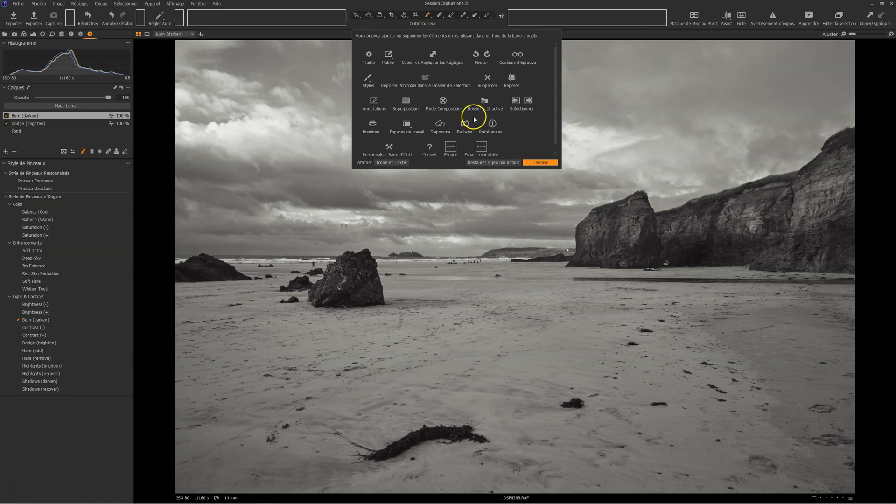
left_click_drag(518, 55, 653, 19)
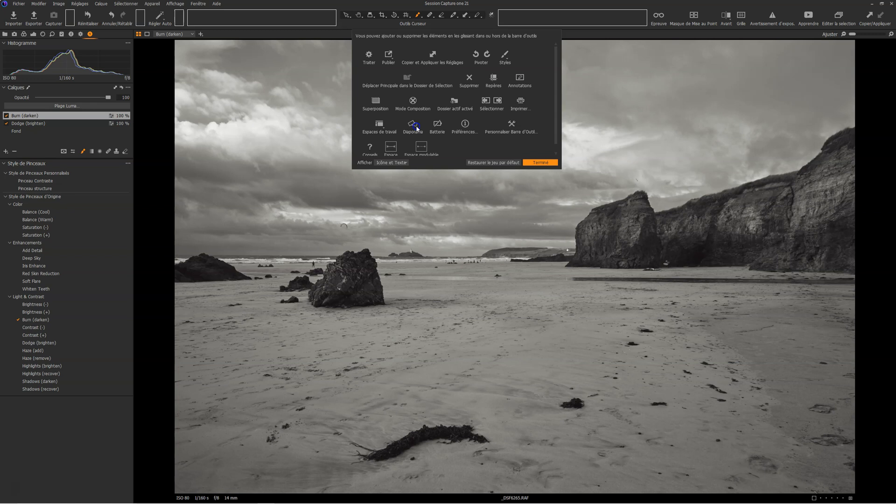
Add the Diaporama tool beside Régler Auto, finish the toolbar customization, and test the slideshow before exiting it.
mouse_move(645, 79)
left_mouse_down()
mouse_move(650, 22)
mouse_move(262, 21)
left_mouse_up()
left_click_drag(183, 17, 181, 16)
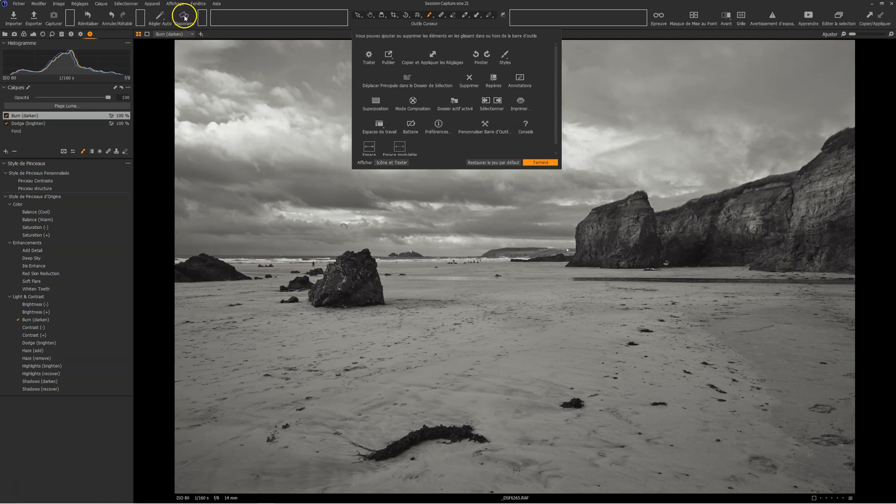
left_click(541, 163)
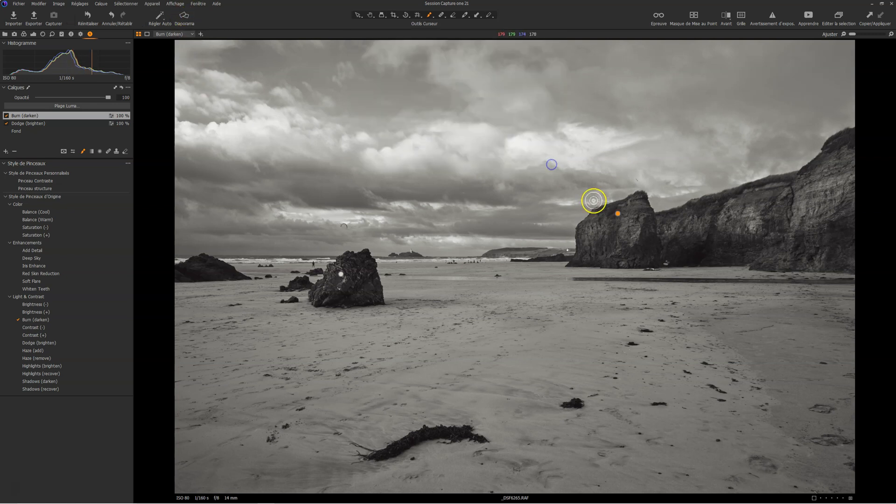
left_click(185, 18)
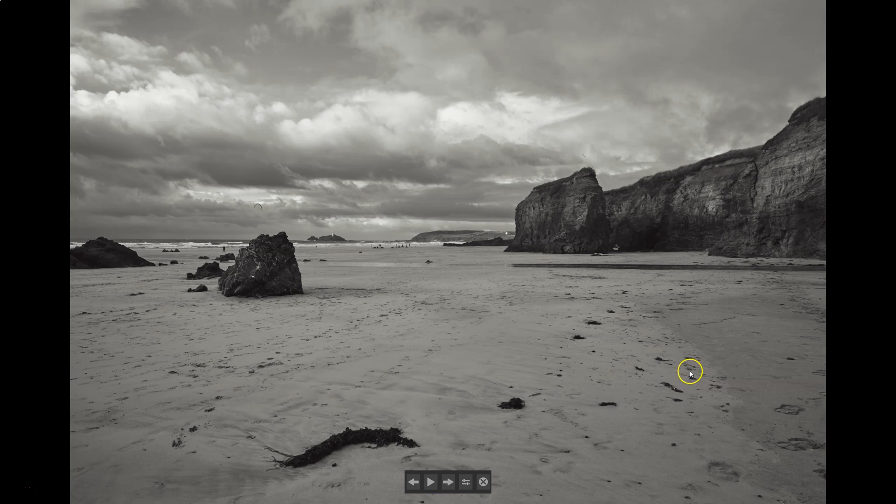
left_click(484, 482)
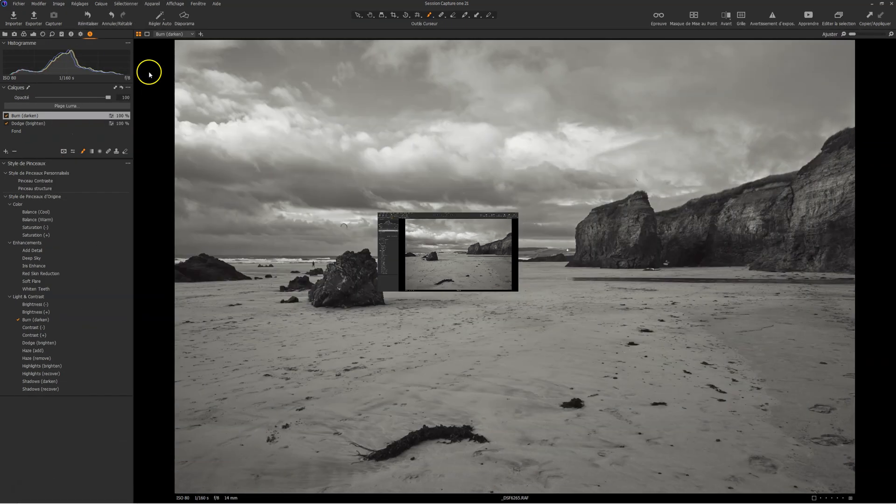
Add the Netteté tool to the Exposition tool tab.
left_click(34, 35)
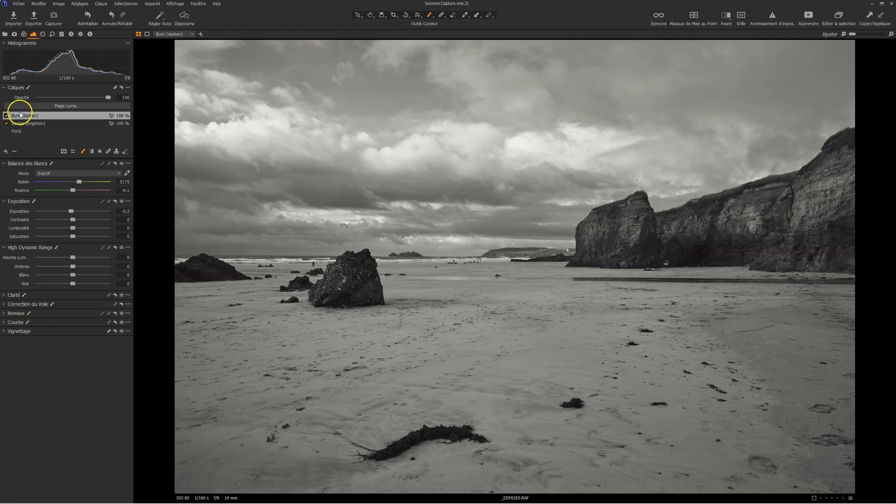
right_click(63, 366)
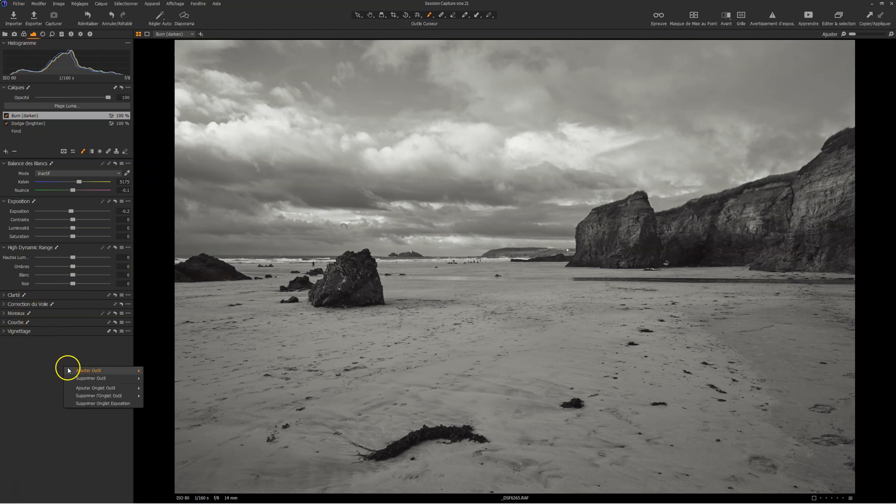
mouse_move(69, 371)
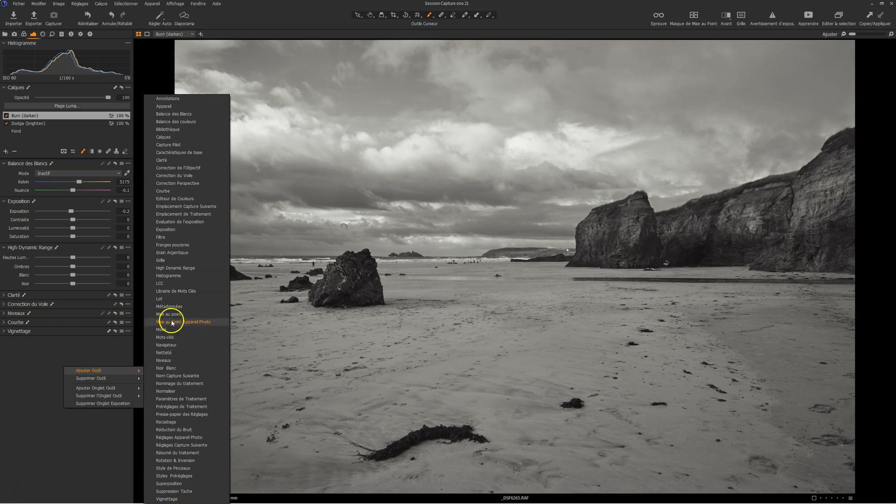
left_click(177, 353)
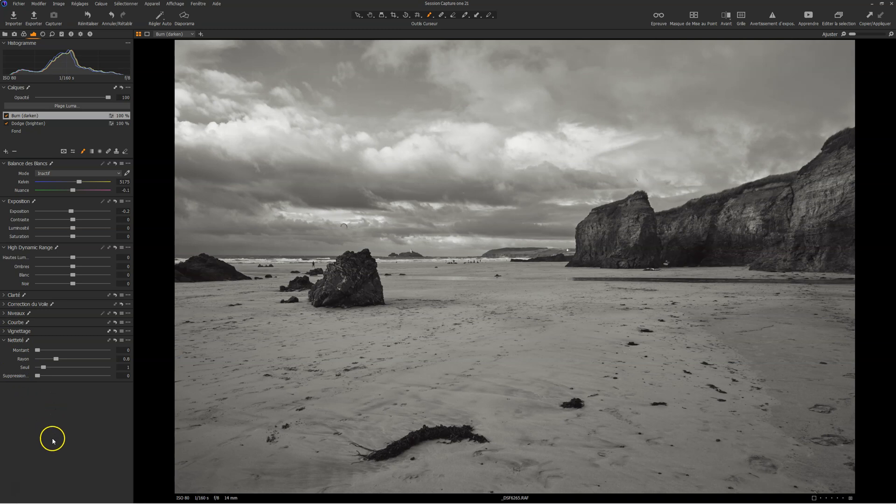
Add the Navigateur tool below Netteté in the Exposition tool tab.
right_click(88, 413)
mouse_move(108, 418)
left_click(203, 346)
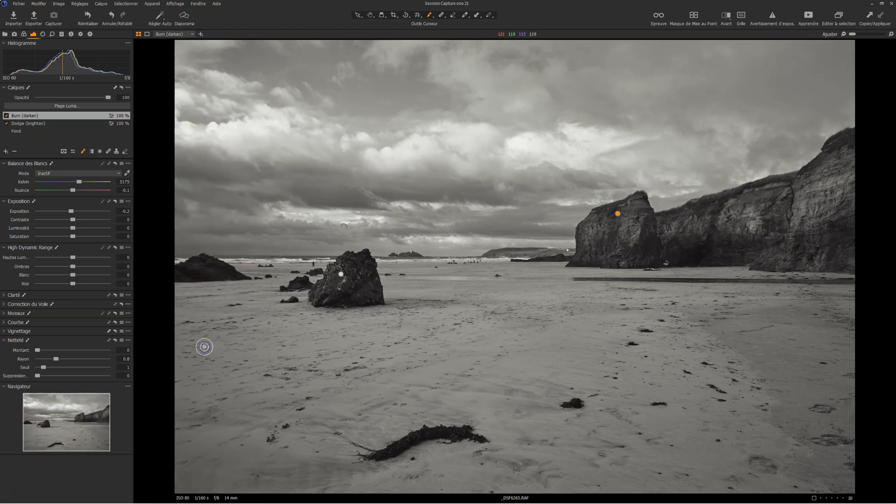
View the photo at 100% and move from the beach rock across to the cliffs.
left_click(376, 273)
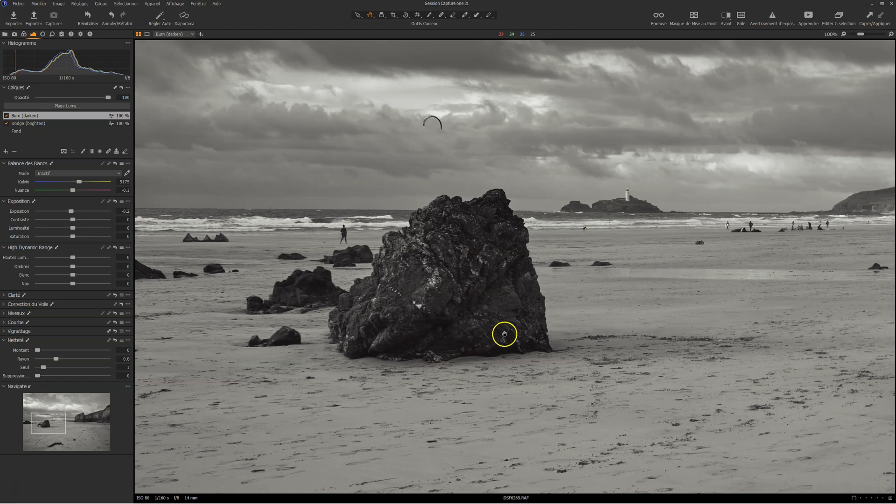
left_click_drag(505, 334, 251, 286)
left_click_drag(448, 298, 252, 247)
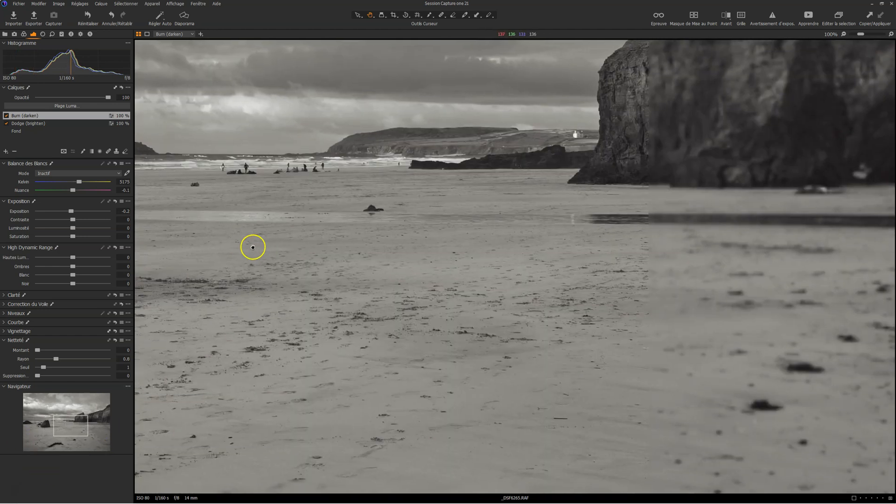
left_click_drag(514, 248, 225, 400)
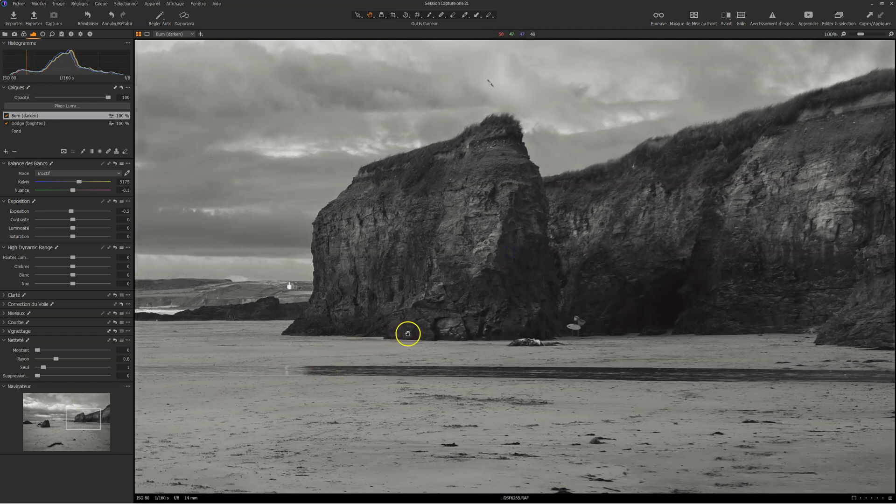
Remove the Navigateur tool from the Exposition tool tab.
left_click(128, 386)
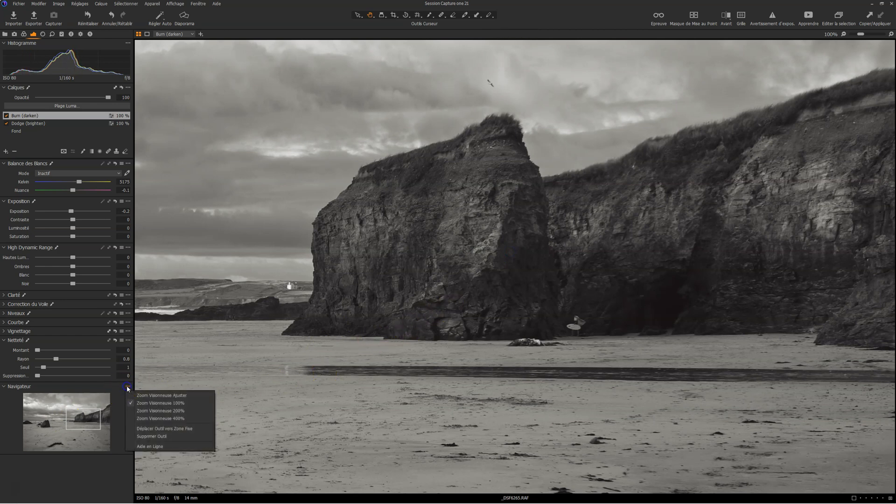
left_click(149, 436)
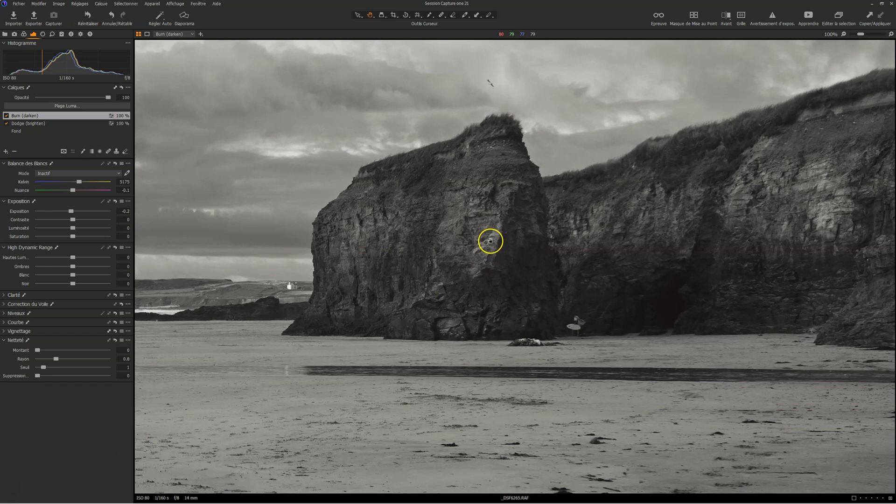
Display the pop-up navigator over the zoomed photo, and return the photo to the fitted view.
left_click_drag(494, 208, 494, 207)
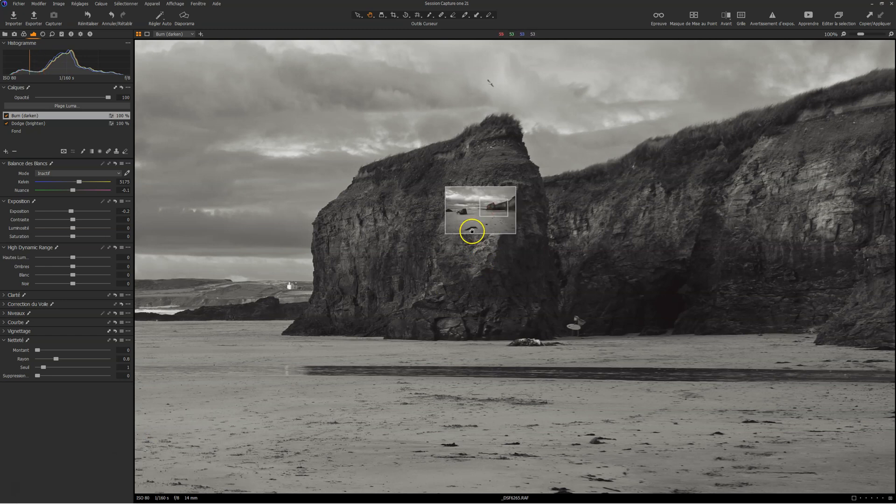
right_click(462, 215)
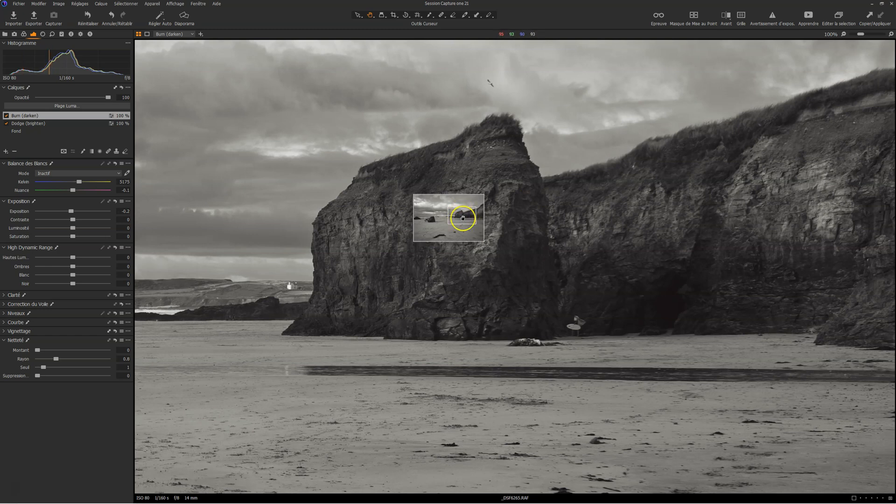
double_click(434, 282)
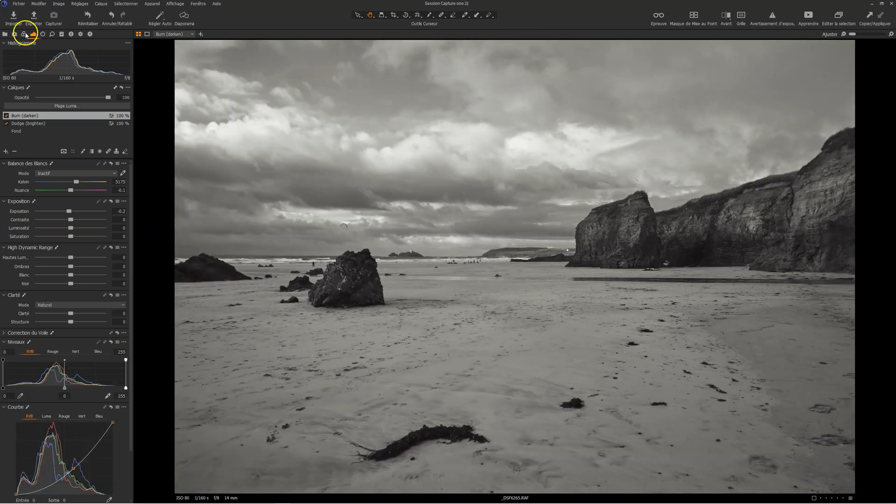
Expand the Noir & Blanc tool in the color tool tab and disable black and white for the photo.
left_click(24, 34)
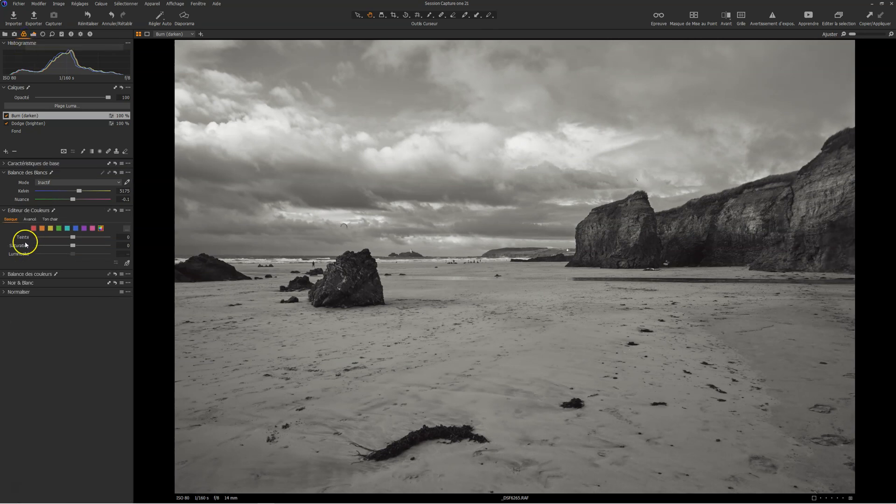
left_click(5, 283)
left_click(38, 303)
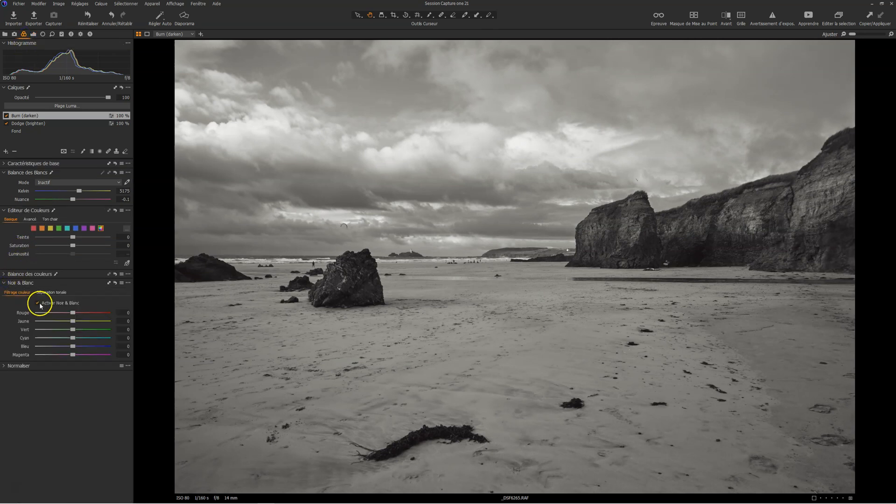
Detach the Niveaux tool from the Exposition tab, float it over the sky, and set its midtones to -0.01.
left_click(34, 34)
left_click_drag(17, 341, 317, 92)
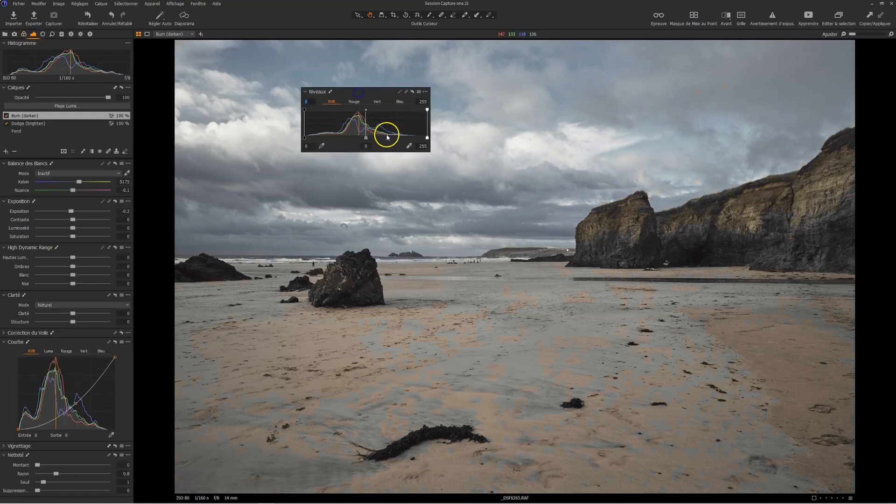
left_click_drag(366, 139, 336, 135)
left_click(633, 223)
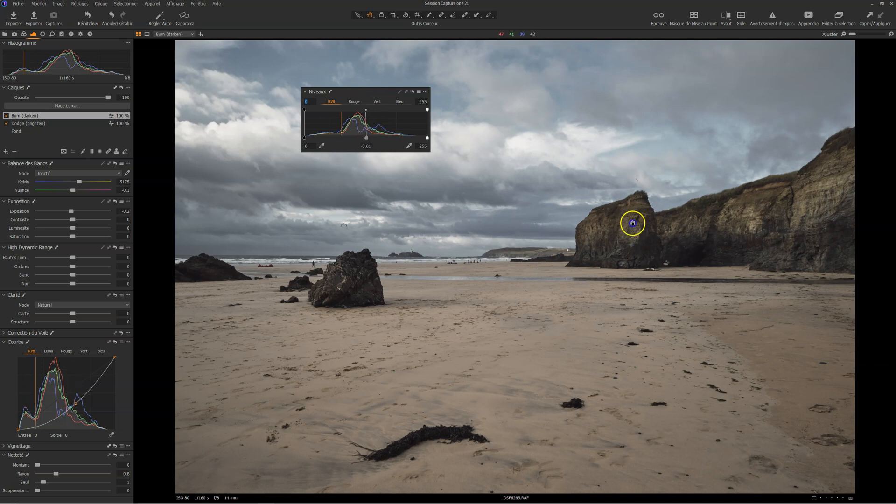
left_click(810, 232)
left_click(230, 202)
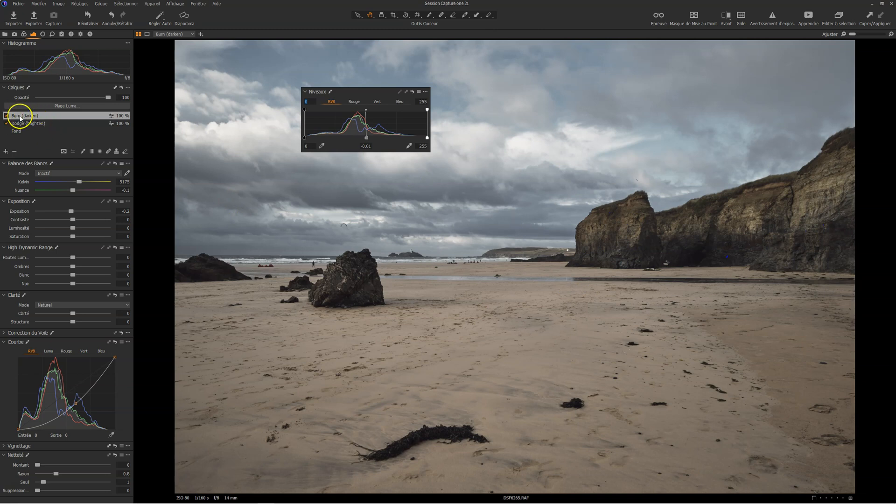
Set the Niveaux midtones to -0.06 and dock the tool back in the Exposition tab directly below Clarté.
left_click_drag(359, 141, 325, 130)
left_click_drag(393, 144, 341, 134)
left_click_drag(376, 91, 76, 340)
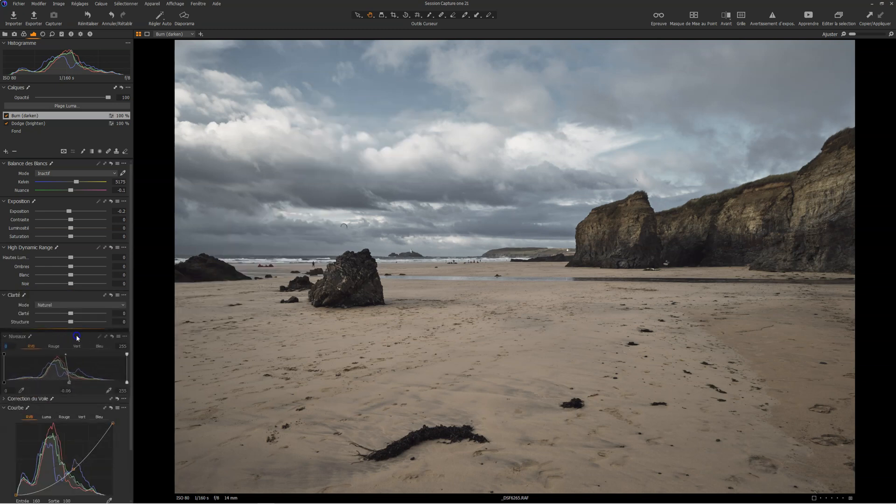
Create a new filled adjustment layer and set its Niveaux to shadows 21, midtones -0.18 and highlights 227.
left_click(6, 151)
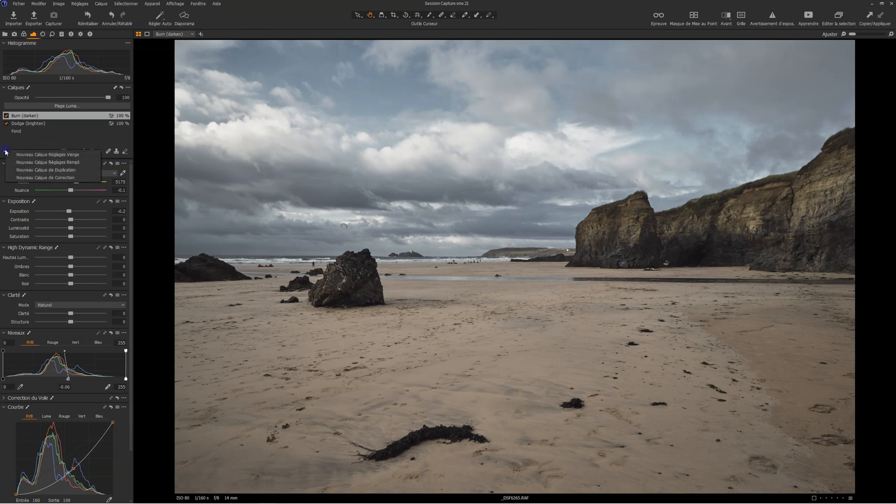
left_click(41, 163)
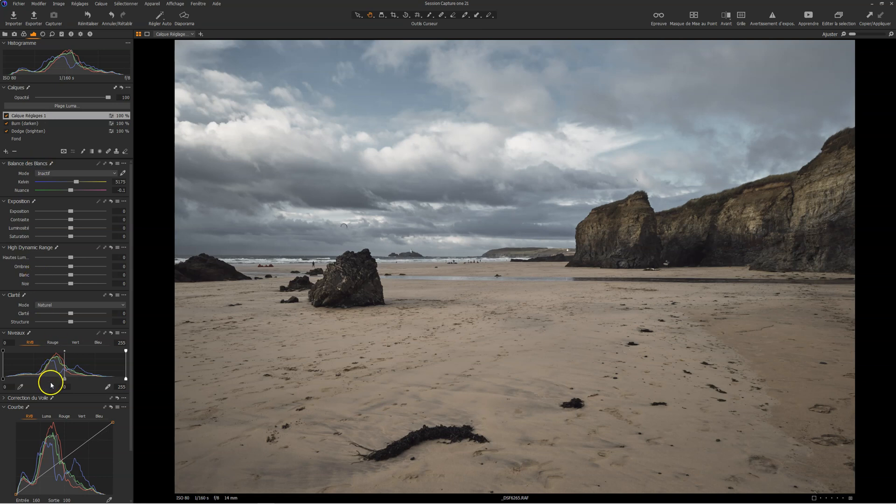
left_click_drag(64, 377, 112, 380)
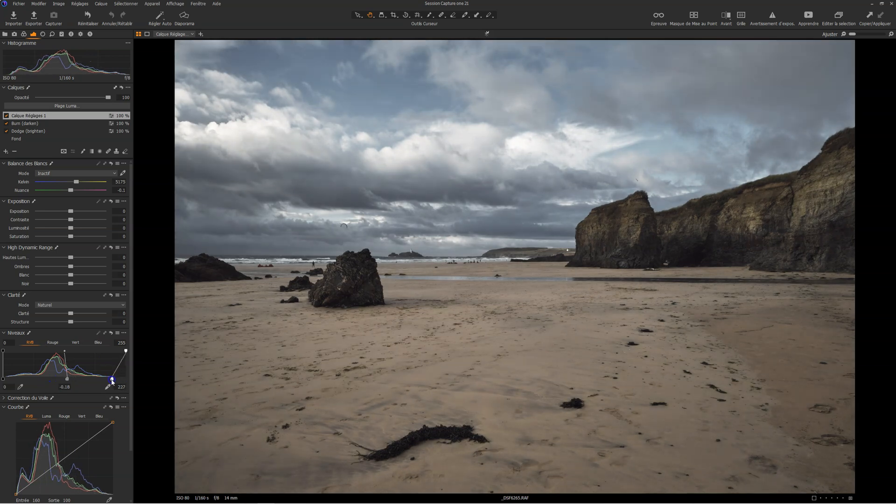
left_click_drag(3, 378, 13, 379)
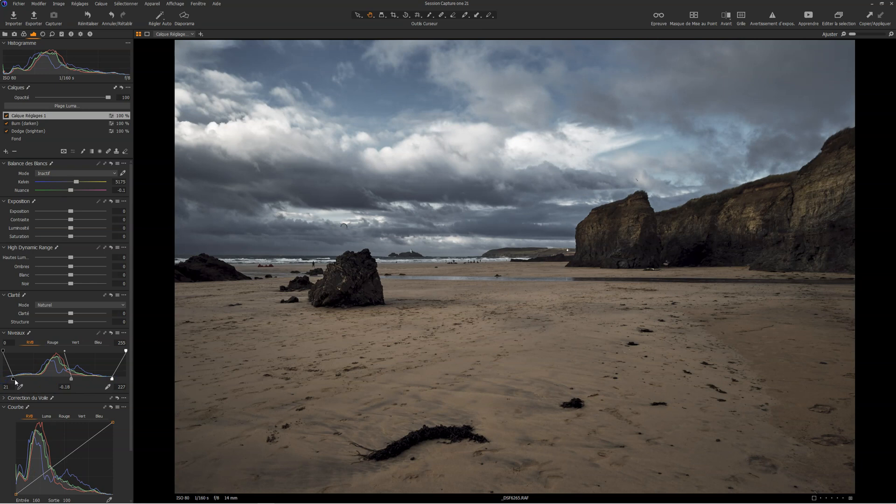
Set the adjustment layer's Niveaux midtones to -0.08 and shadows to 9.
left_click_drag(73, 379, 68, 377)
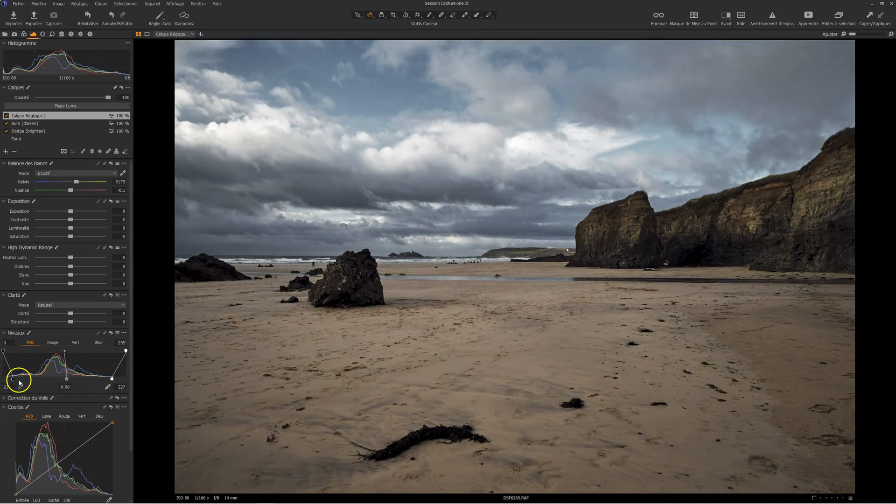
left_click_drag(13, 379, 7, 379)
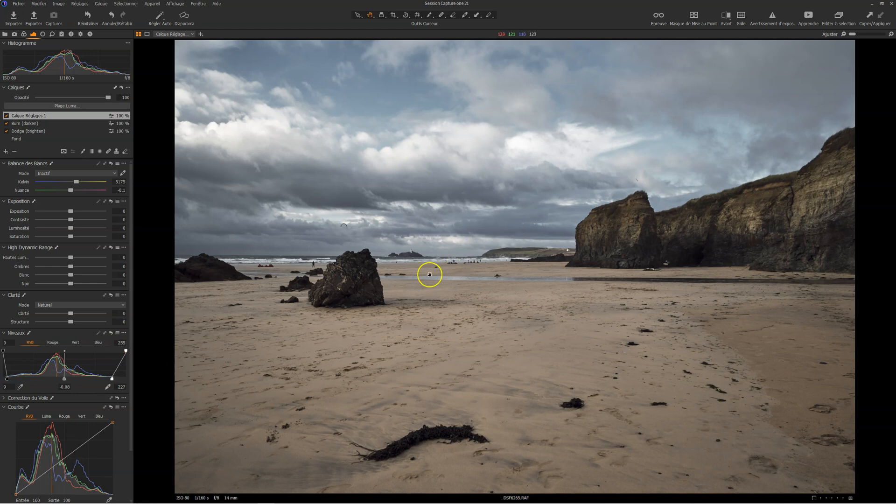
Compare the edited beach photo with its unedited version several times, finishing on the edited view.
key("y")
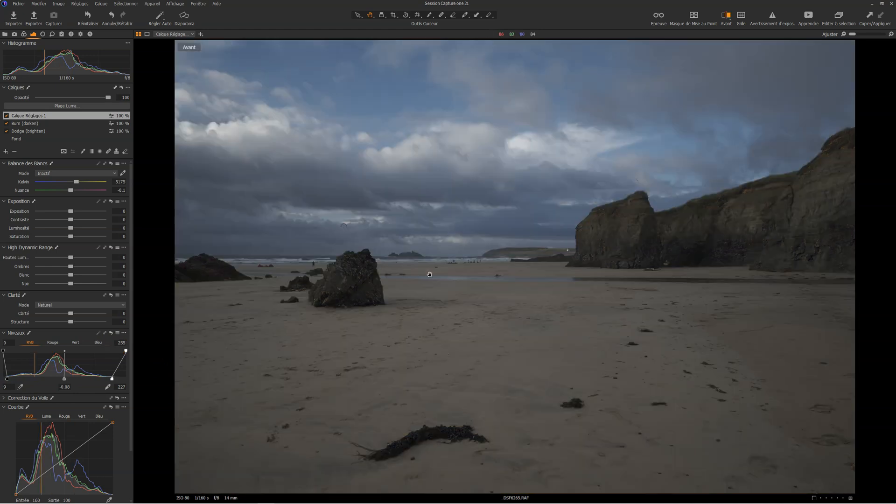
key("y")
key("y")
key("y")
key("y")
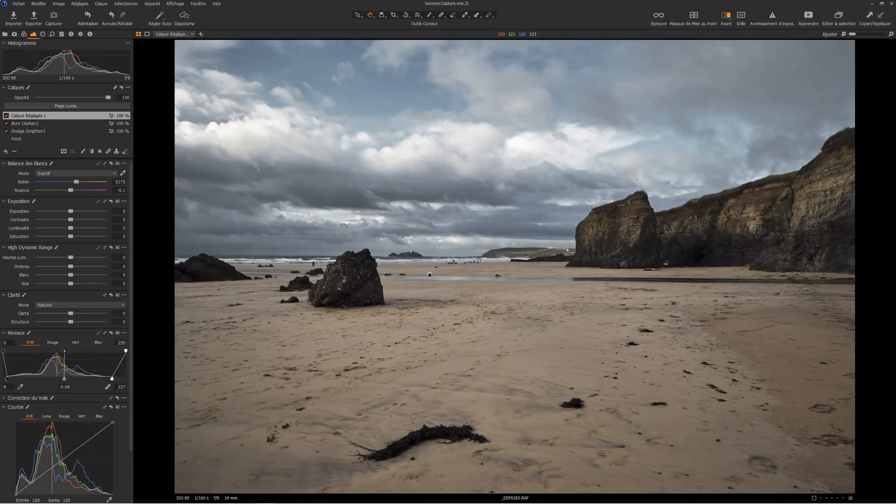
key("y")
key("y")
key("y")
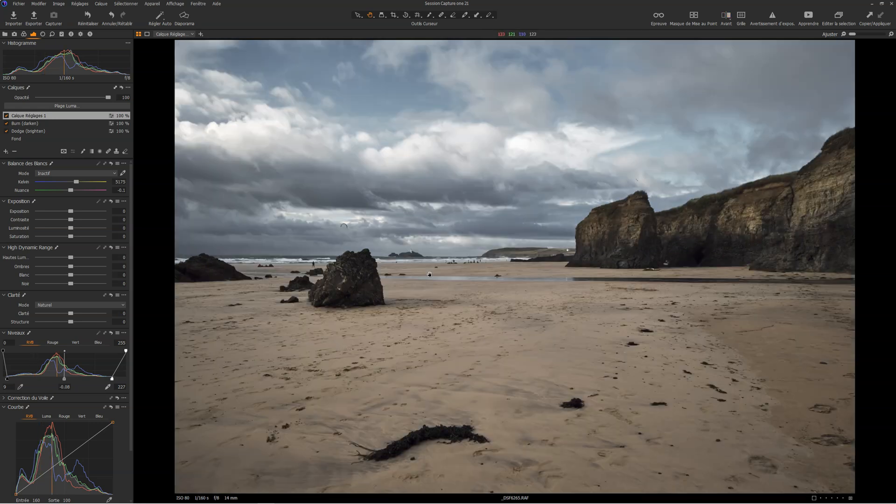
Expand Balance des couleurs in the color tool tab and shift shadows toward blue, highlights toward yellow and midtones slightly toward red.
left_click(23, 35)
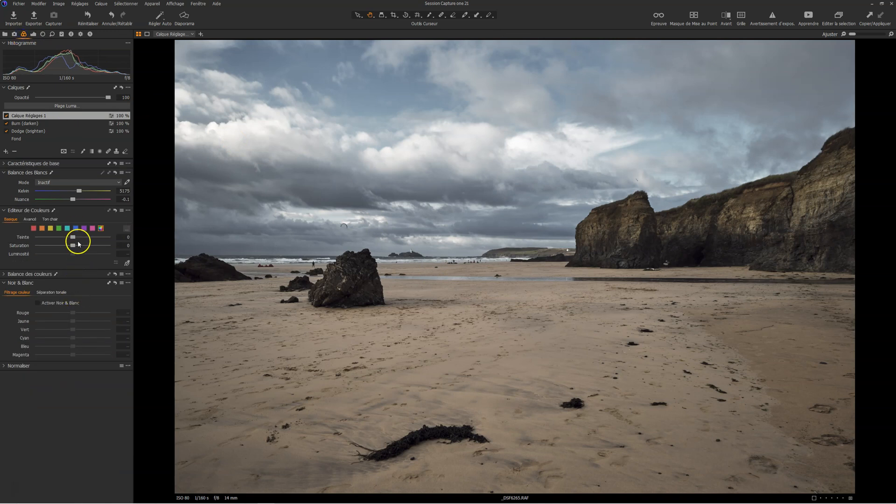
left_click(4, 275)
left_click_drag(43, 344, 39, 349)
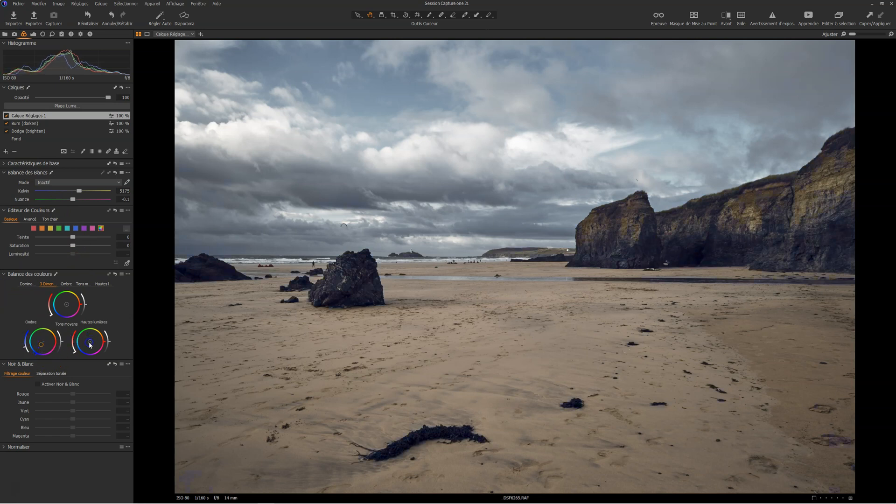
left_click_drag(91, 344, 95, 340)
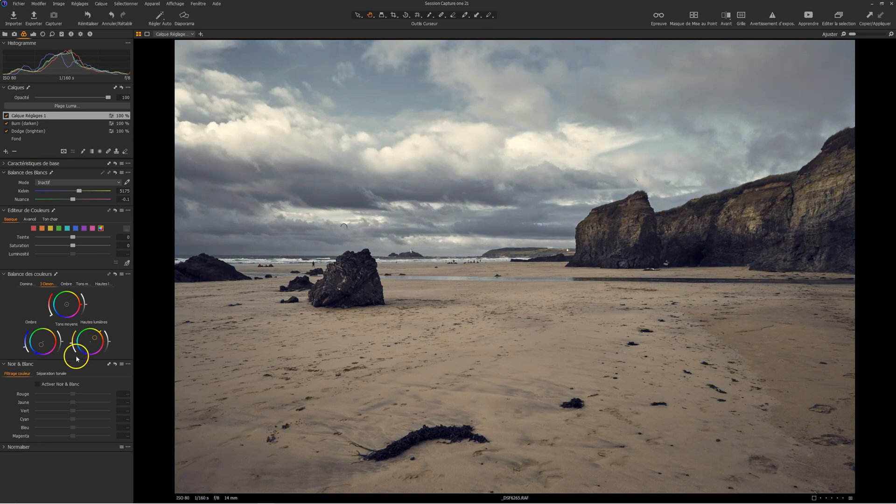
left_click_drag(67, 306, 70, 306)
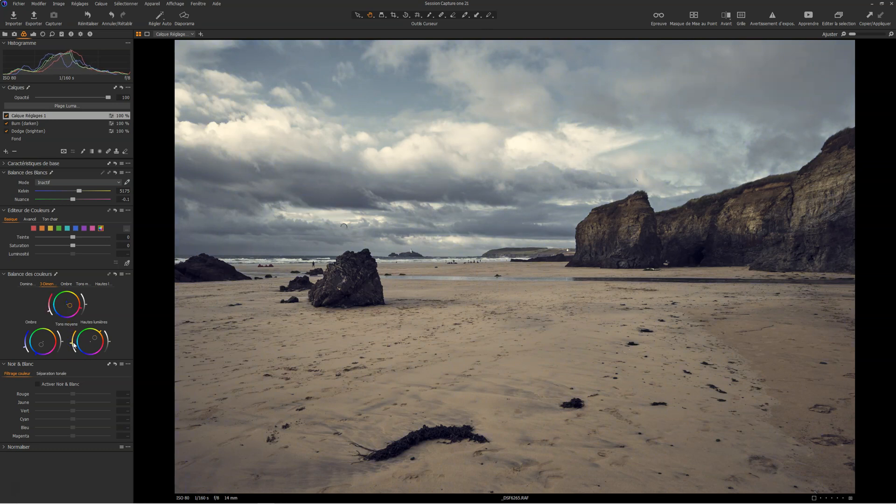
Reset the Balance des couleurs tool and undo the reset, twice, to compare the photo with and without the color shifts.
left_click(116, 274)
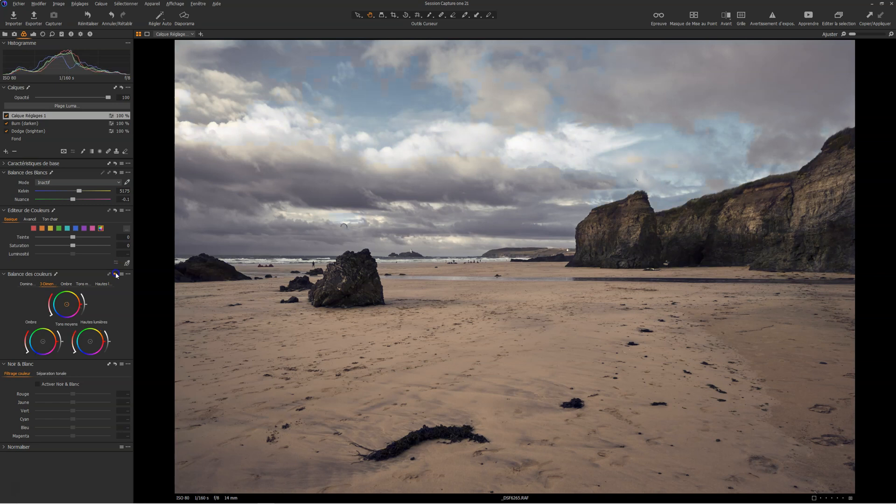
key("ctrl+z")
left_click(116, 273)
key("ctrl+z")
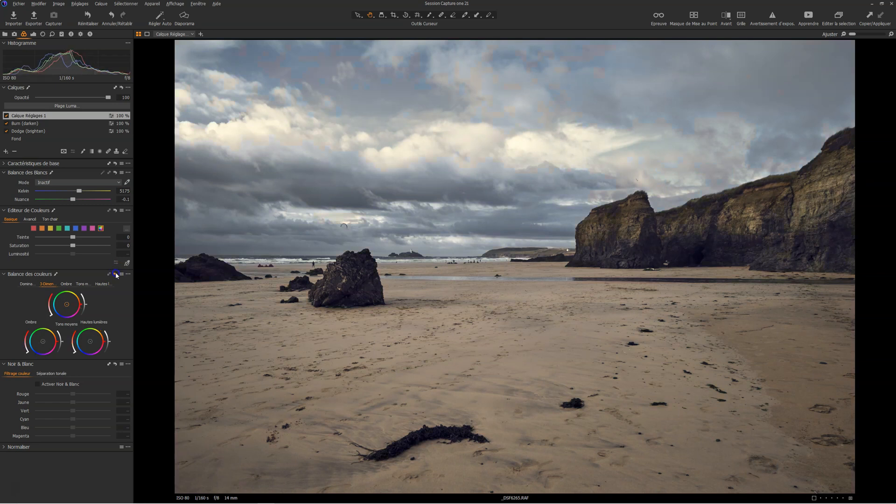